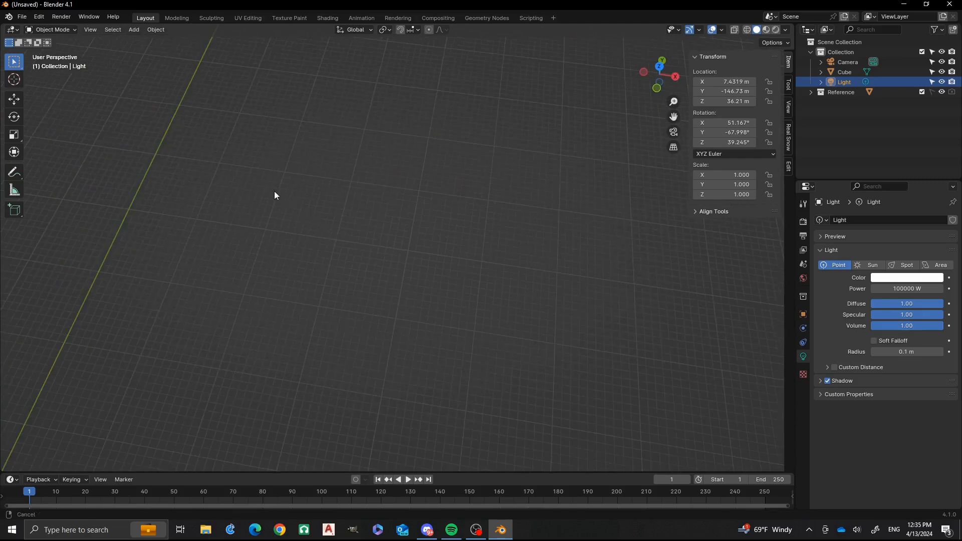
Delete the default cube at the world origin.
middle_click_drag(274, 191, 384, 335, "shift")
scroll(370, 301, "down", 5)
middle_click_drag(334, 233, 380, 308, "shift")
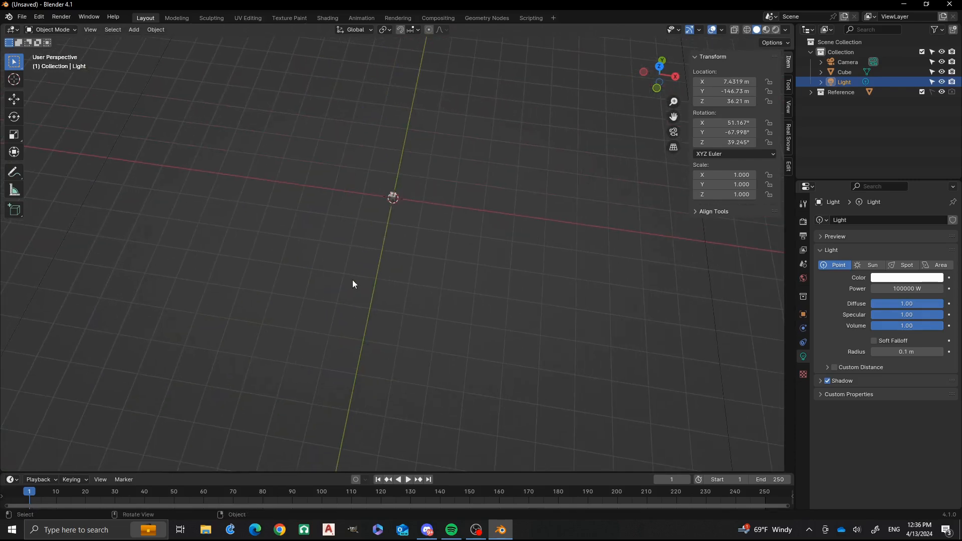
middle_click_drag(336, 247, 409, 353)
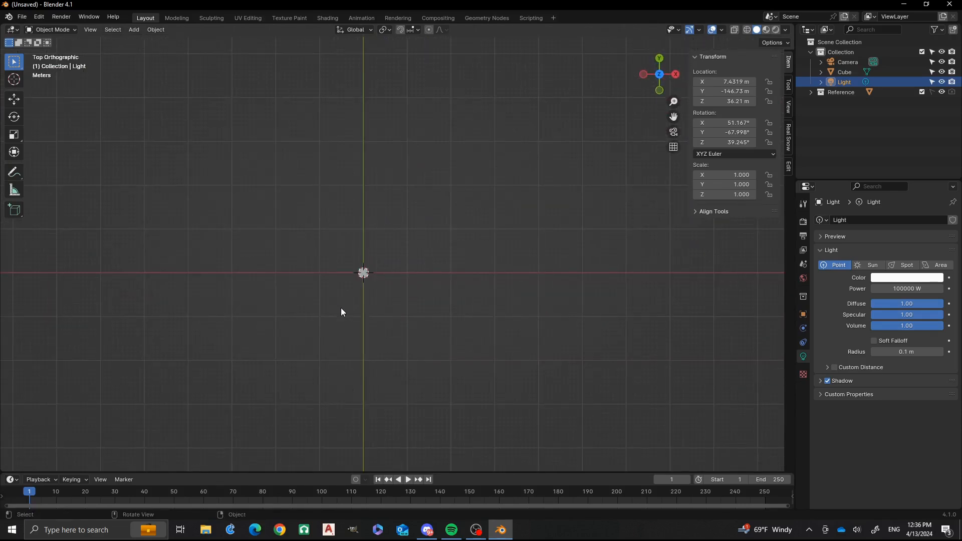
scroll(339, 299, "up", 3)
middle_click_drag(302, 324, 443, 255, "shift")
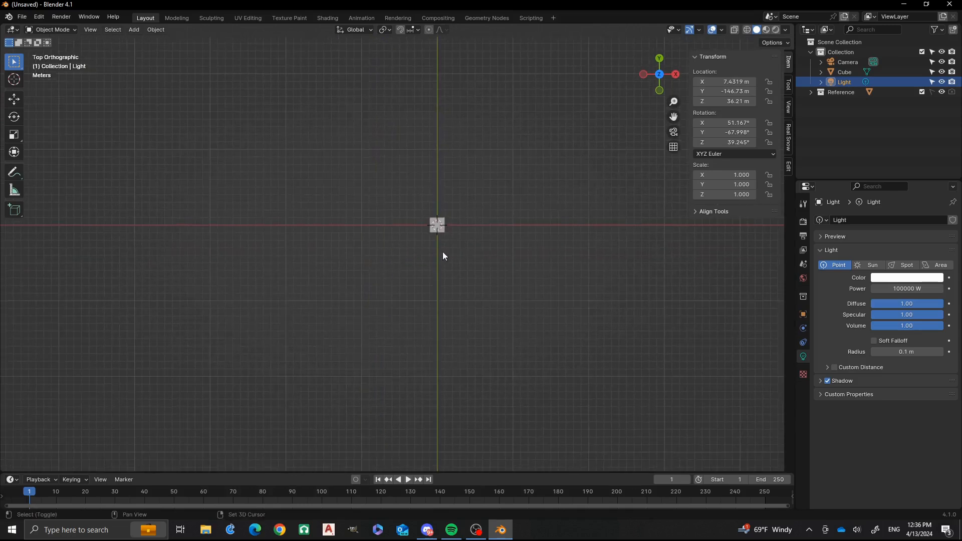
left_click(436, 227)
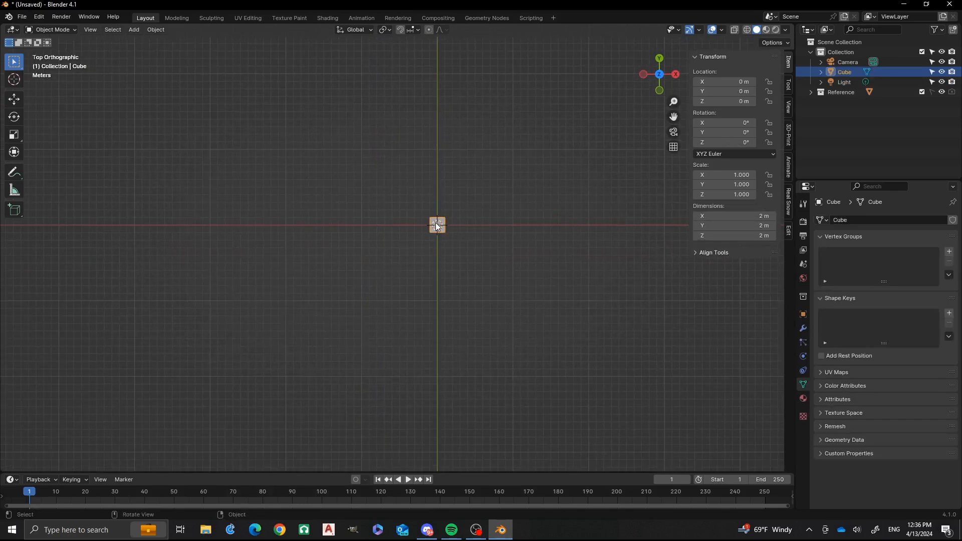
key("x")
left_click(436, 222)
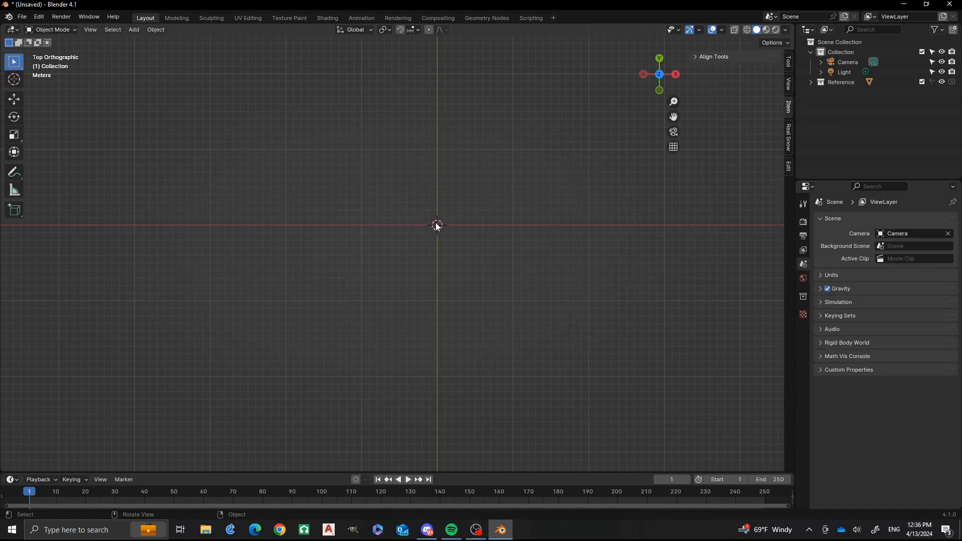
Add a Bézier circle at the world origin with a radius of 25 m.
key("shift+a")
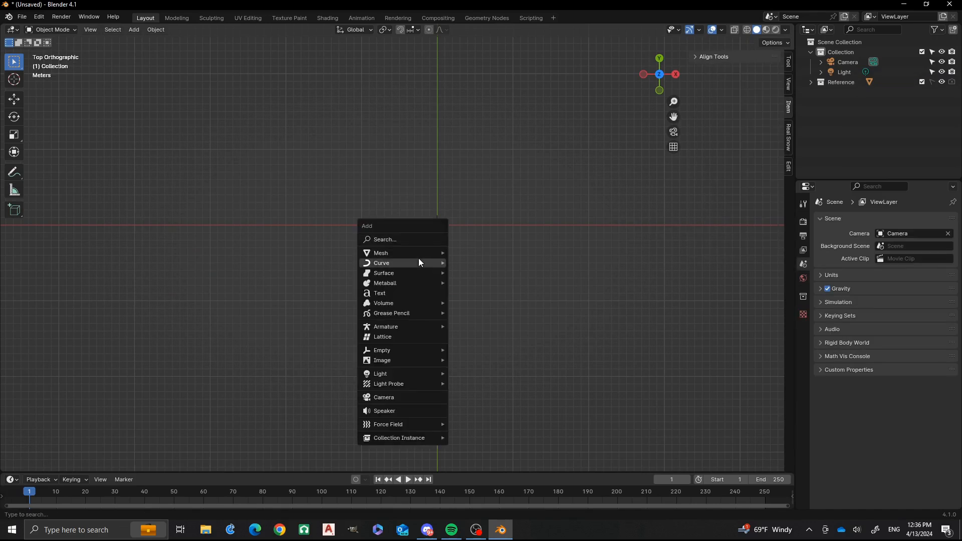
mouse_move(418, 263)
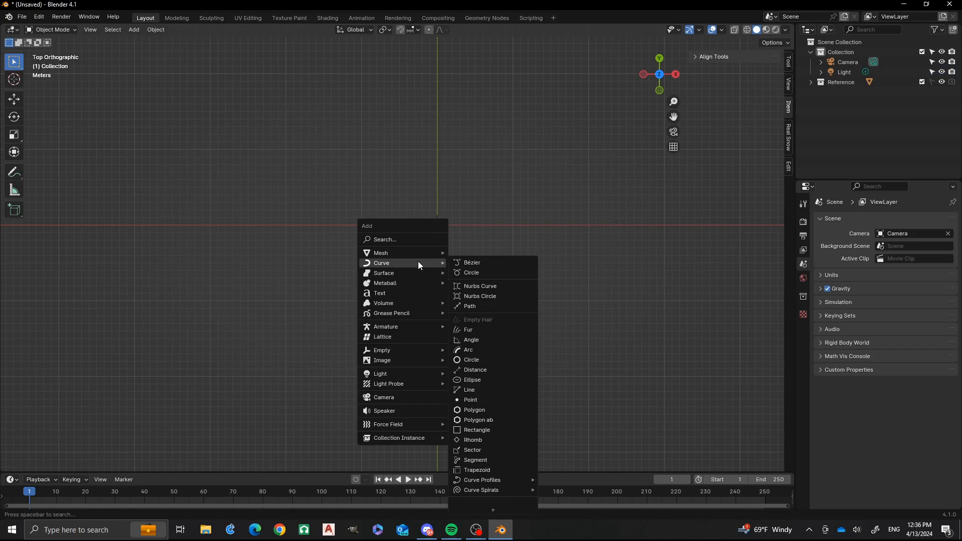
left_click(480, 274)
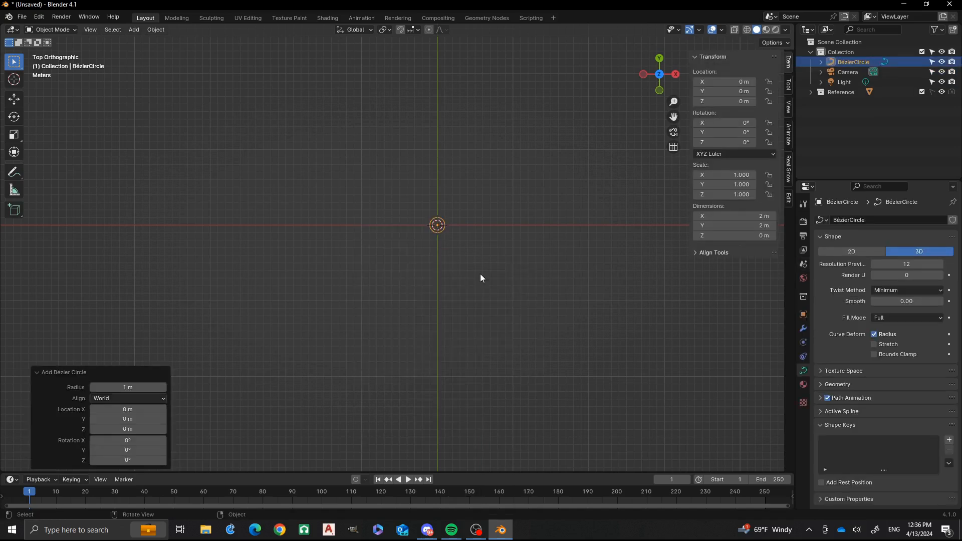
left_click(125, 387)
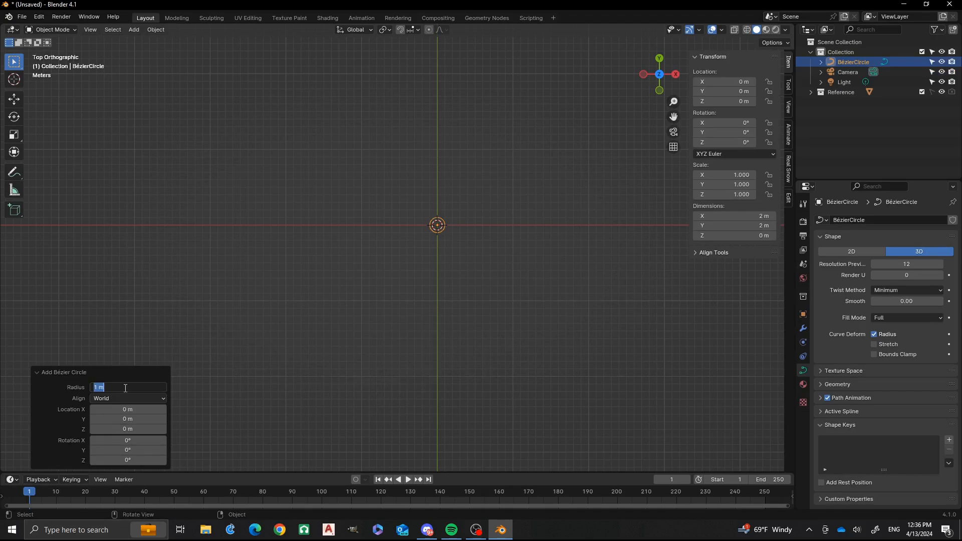
type("25")
key("Return")
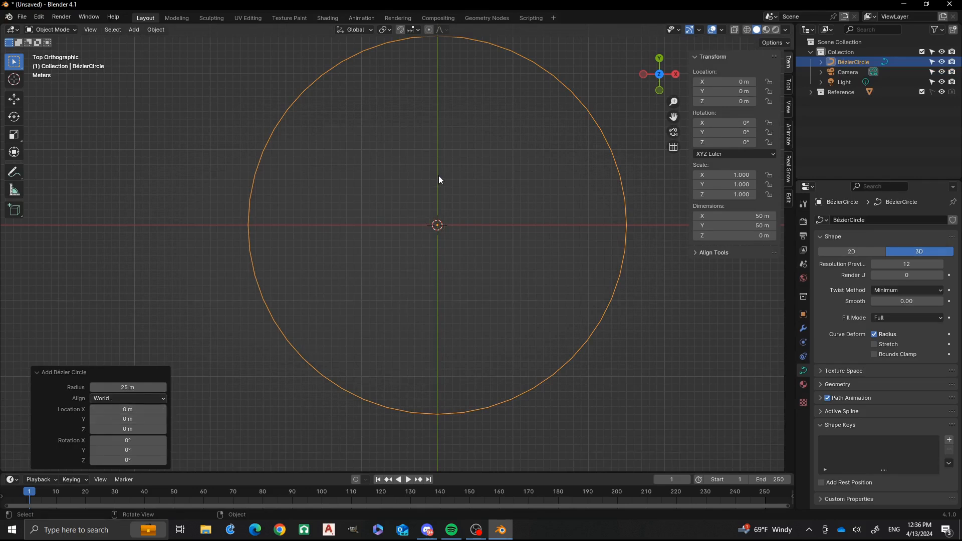
In Edit Mode, select the circle's control point on the negative Y axis and toggle cyclic off to open the curve.
scroll(439, 175, "down", 2)
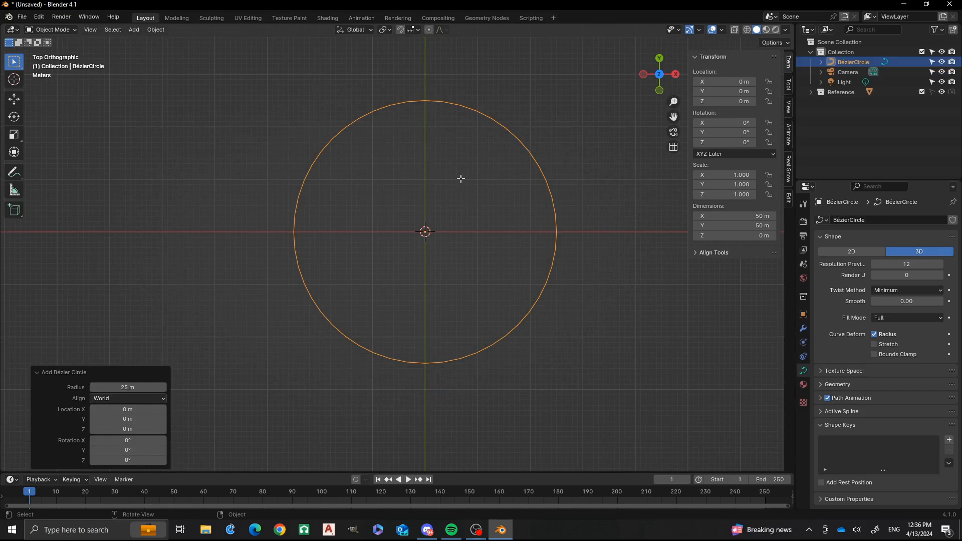
key("Tab")
middle_click_drag(466, 172, 463, 227, "shift")
left_click(423, 417)
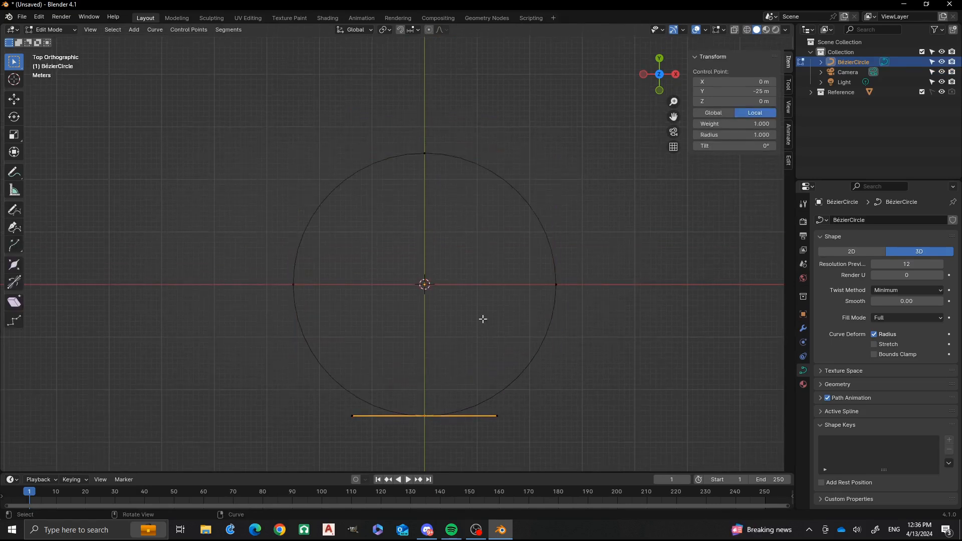
middle_click_drag(474, 347, 470, 333, "shift")
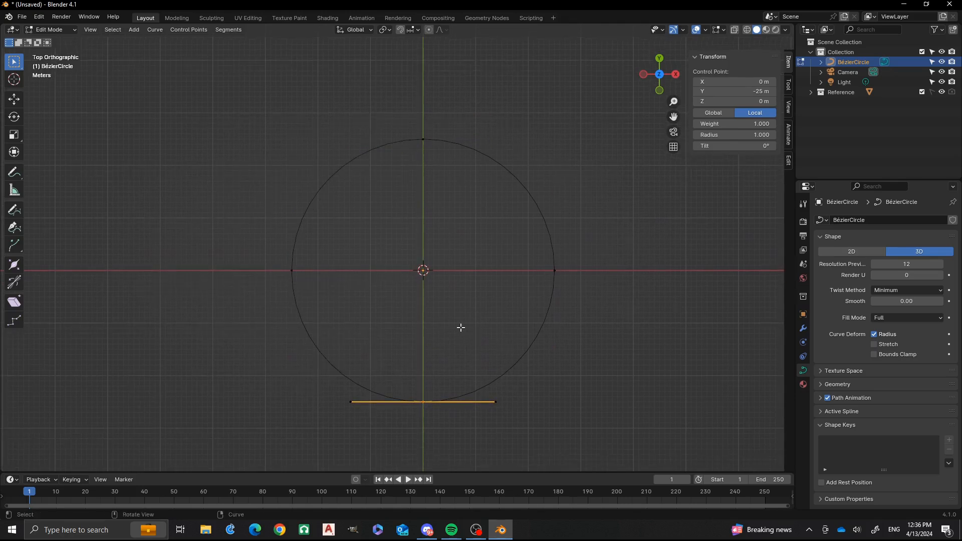
key("alt+c")
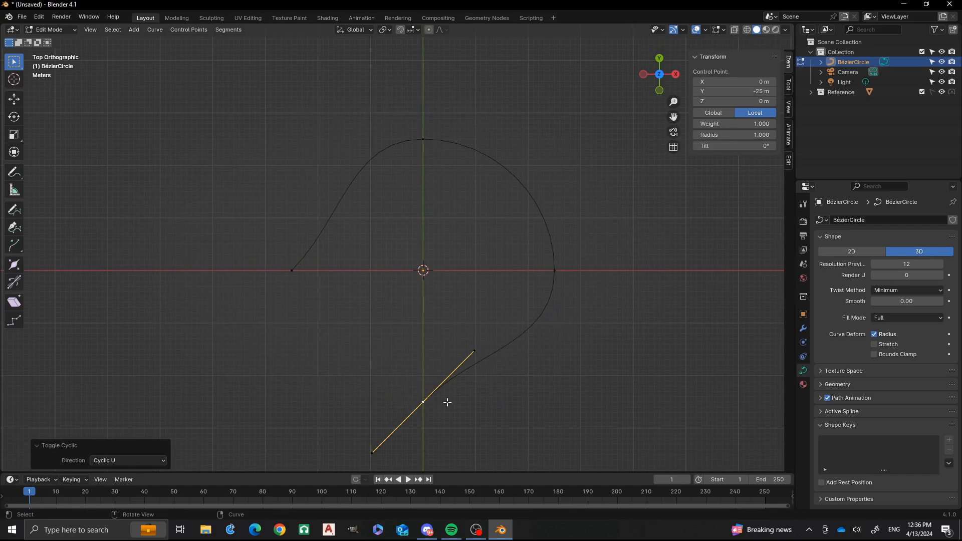
Delete the control point on the negative Y axis, keeping only the upper three points of the curve.
left_click(424, 401)
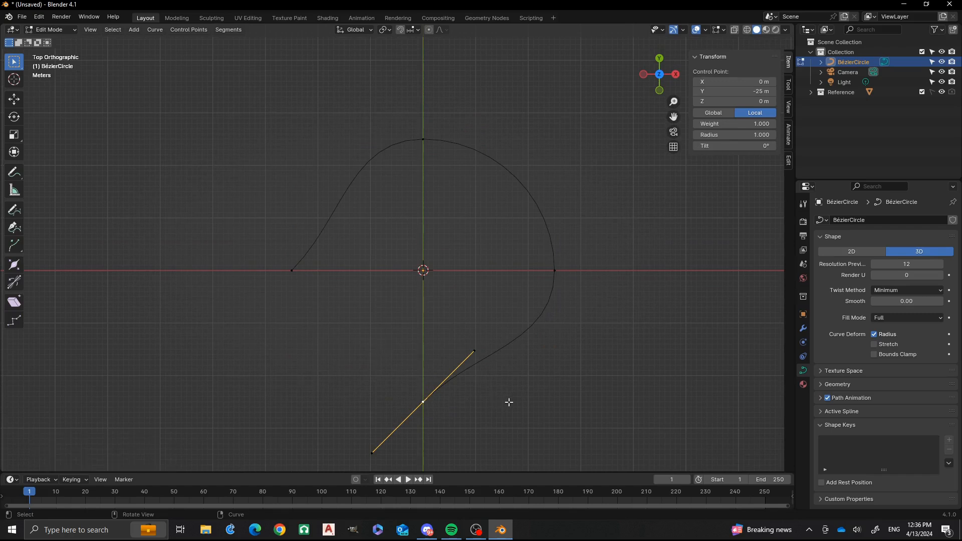
key("r")
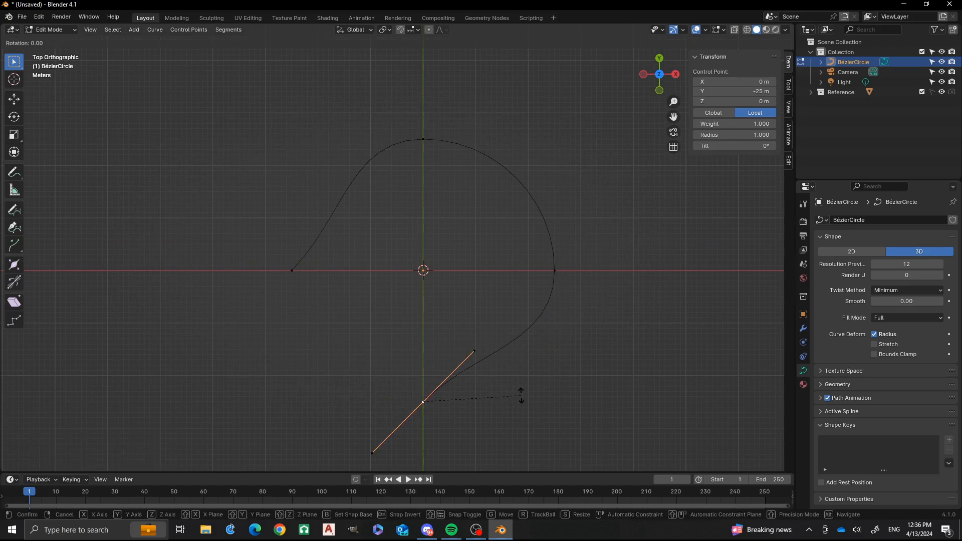
right_click(521, 395)
key("x")
left_click(520, 396)
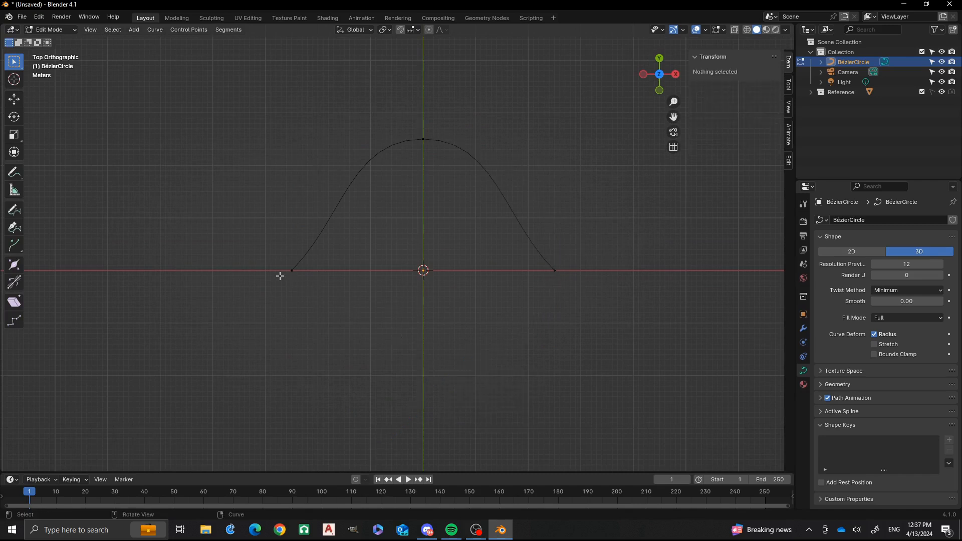
Rotate the handles of the curve's endpoint on the negative X side by 45° about the Z axis.
left_click(292, 271)
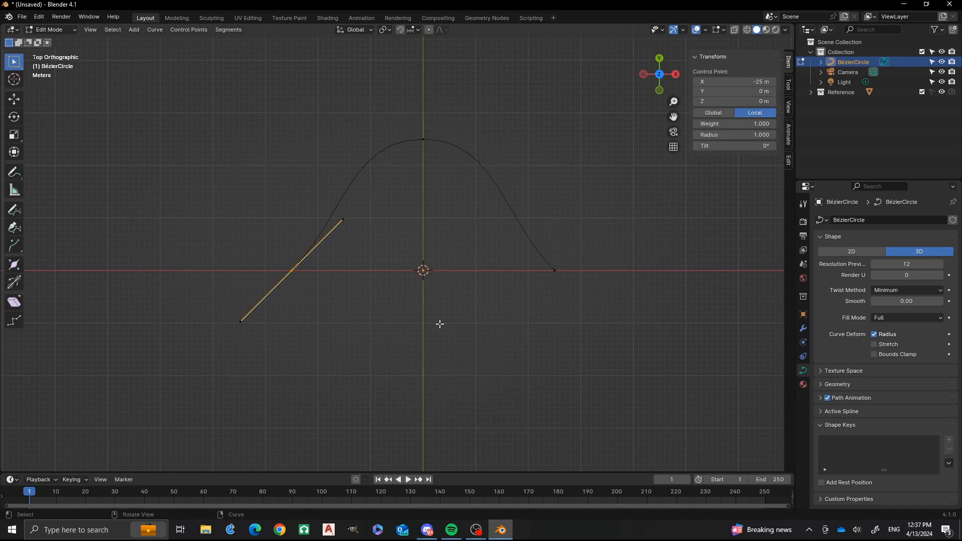
key("r")
key("z")
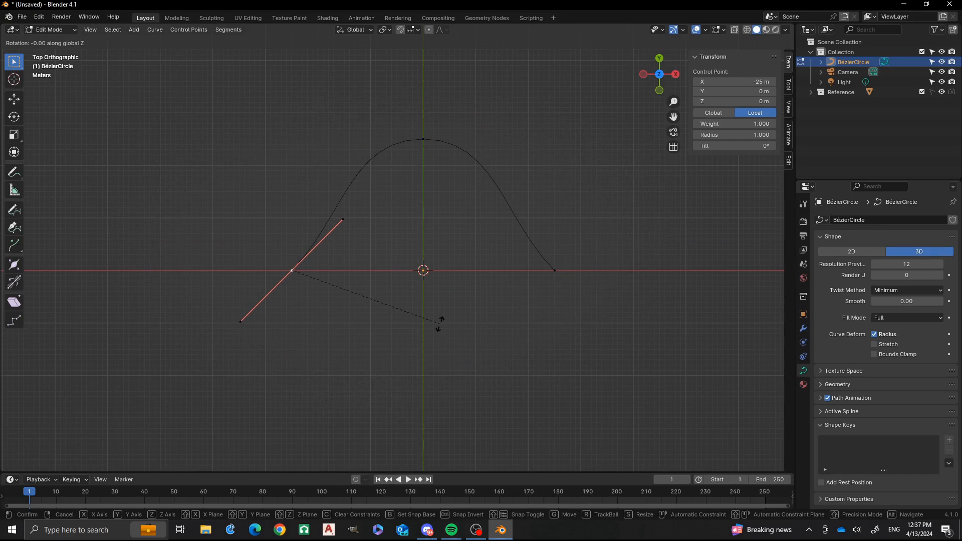
type("-45-")
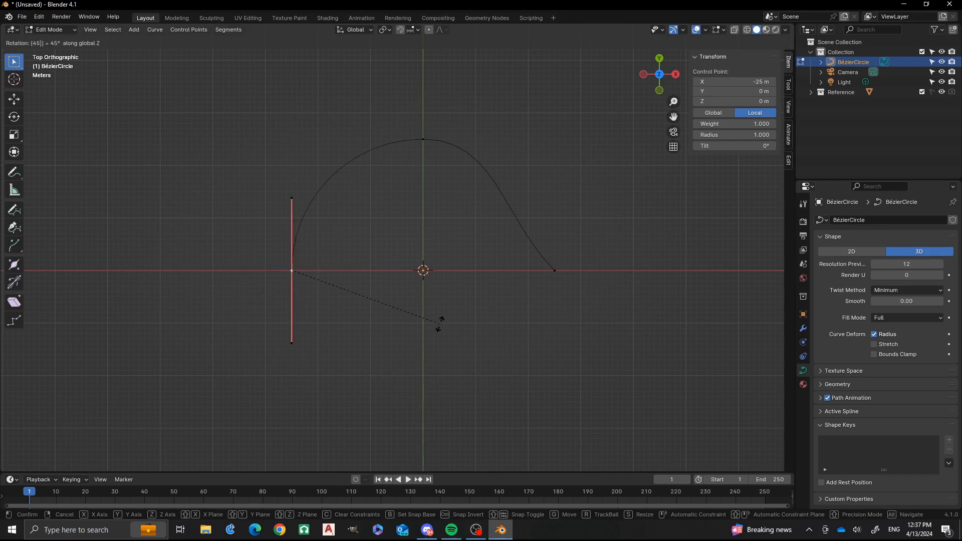
key("Return")
Rotate the handles of the endpoint on the positive X side by -45° about Z and return to Object Mode.
left_click(558, 275)
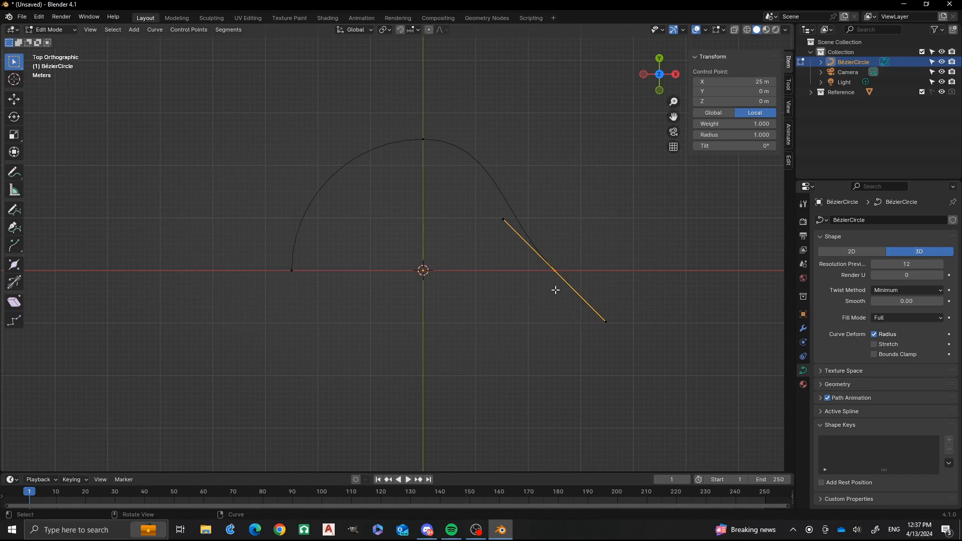
key("r")
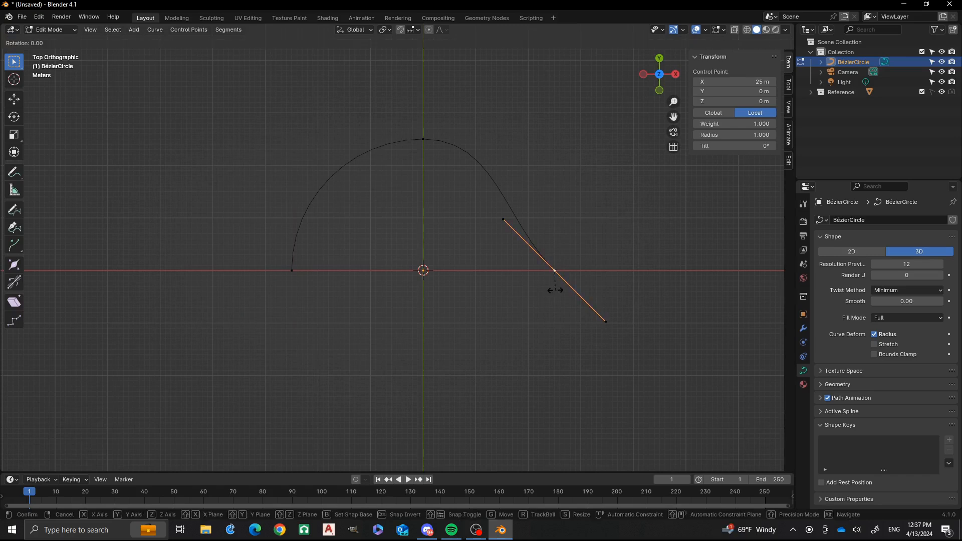
key("z")
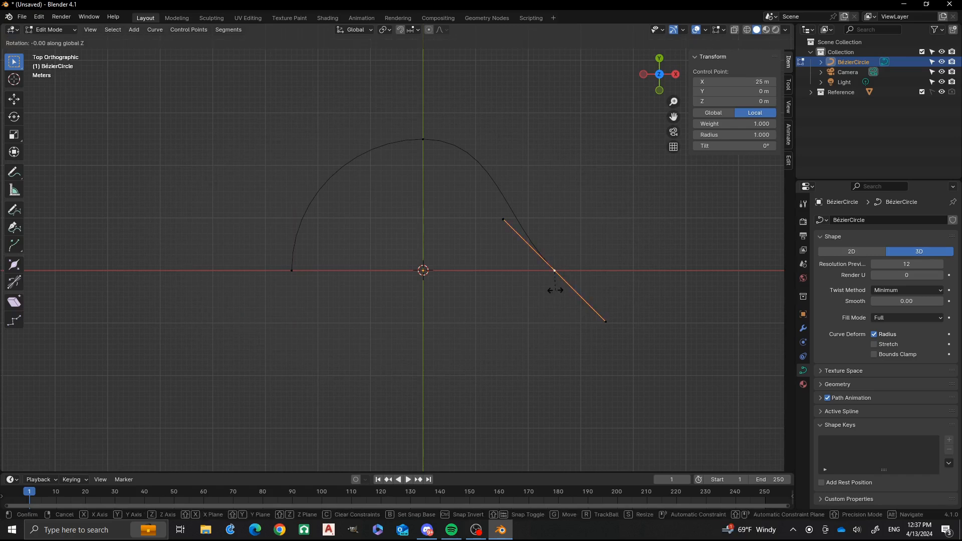
type("-45")
key("Return")
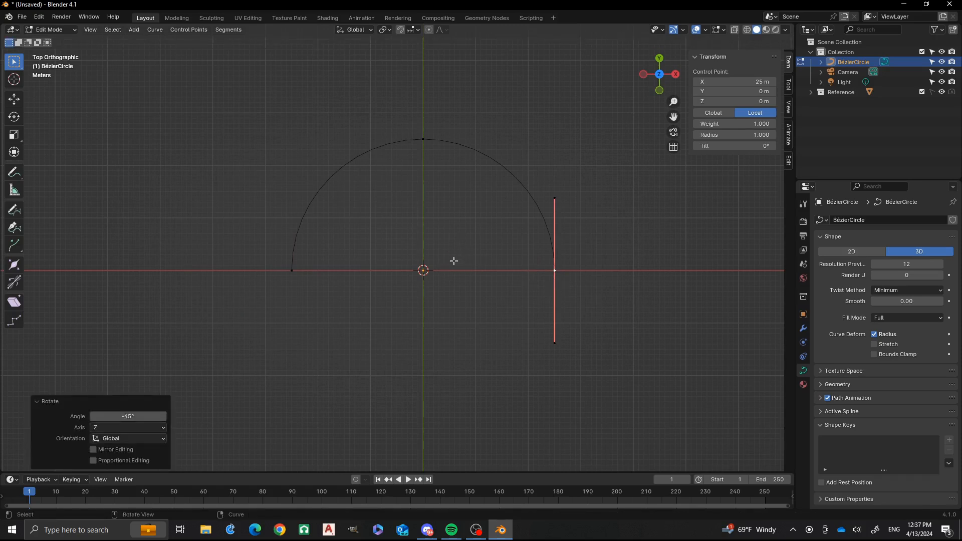
key("Tab")
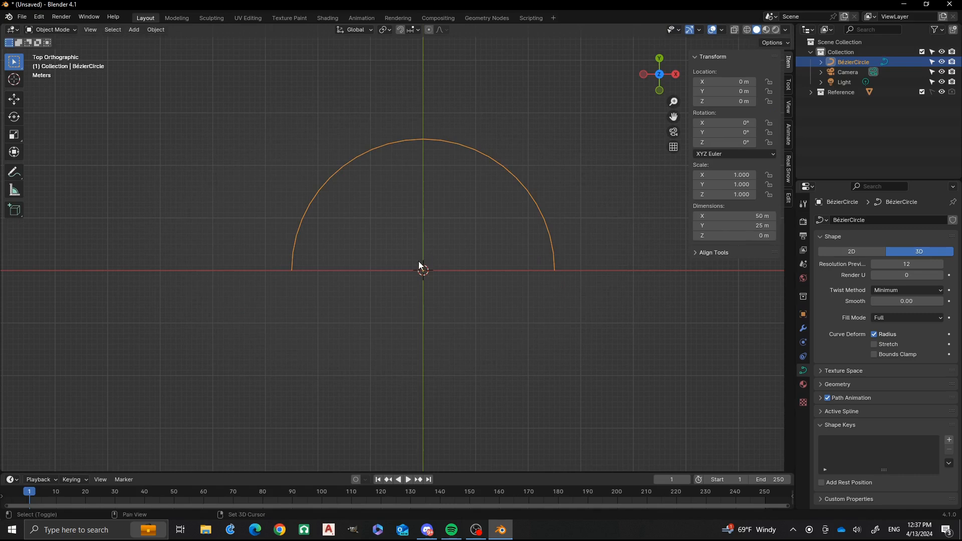
Add a mesh plane at the world origin with a size of 5 m.
key("shift+a")
mouse_move(418, 251)
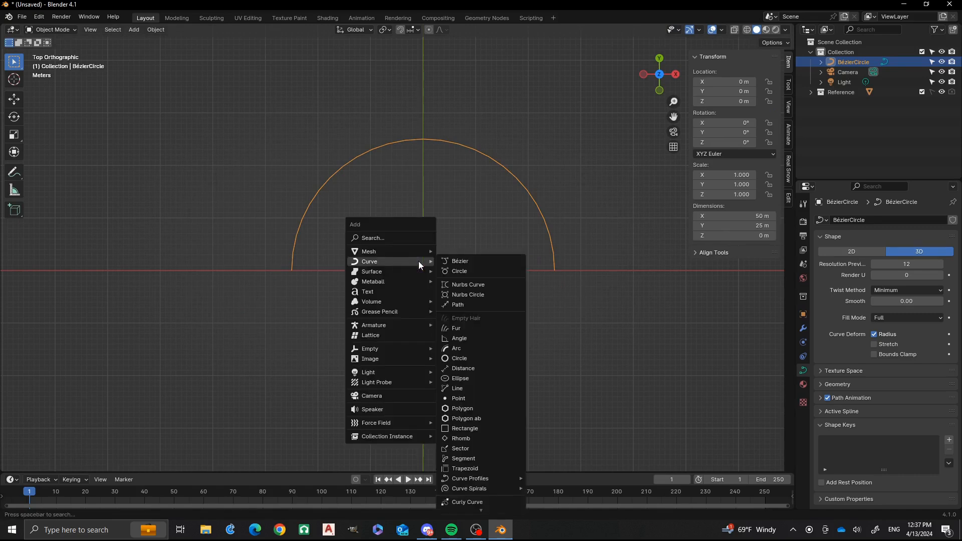
left_click(466, 251)
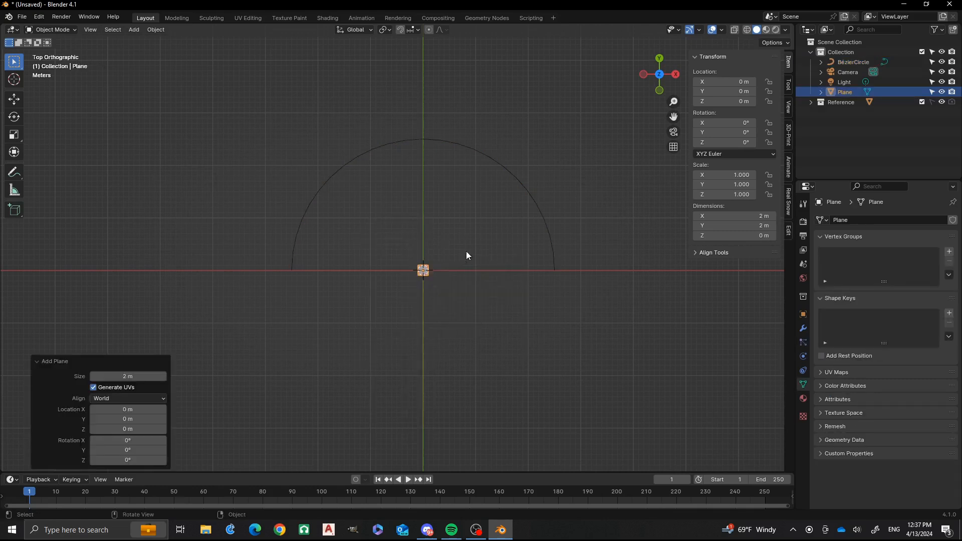
left_click(133, 377)
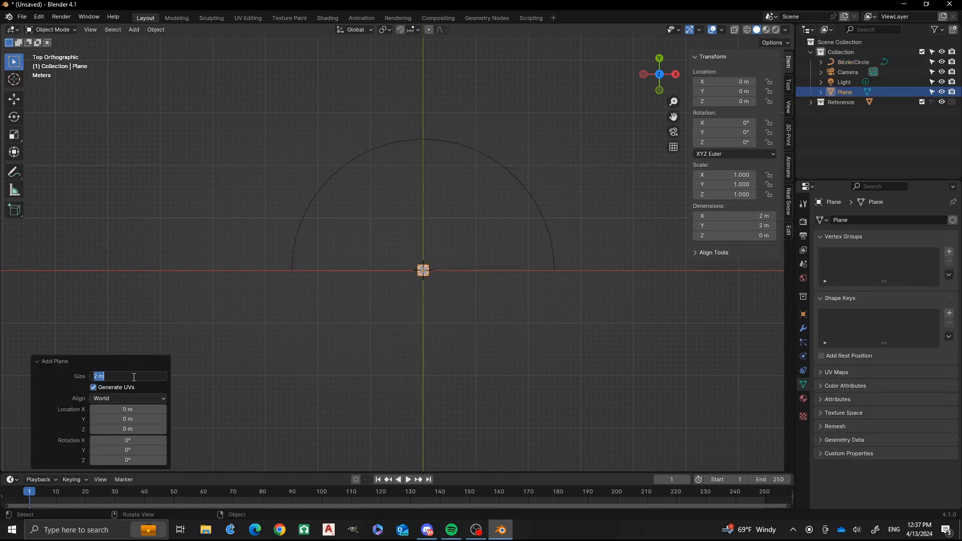
type("5")
key("Return")
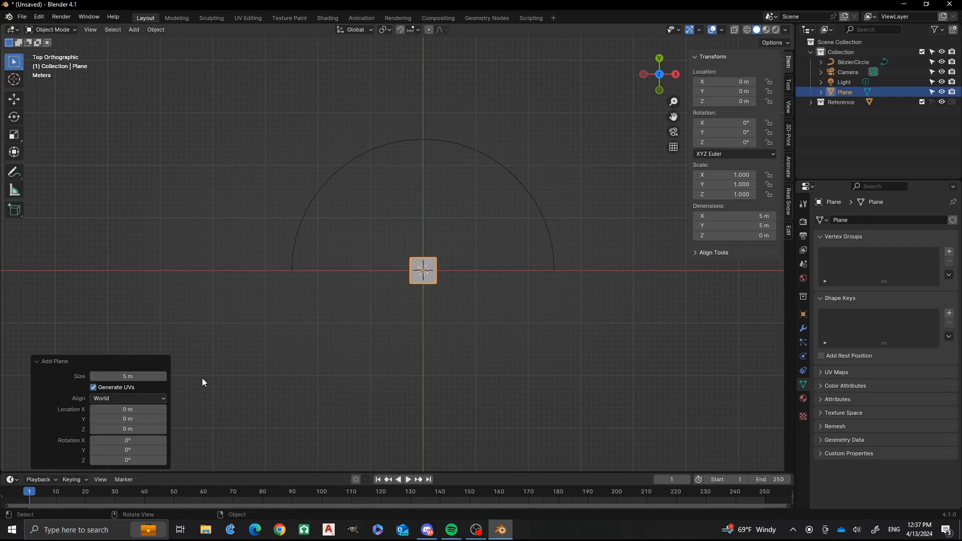
Convert the square plane to a curve and set its shape to 2D.
right_click(416, 275)
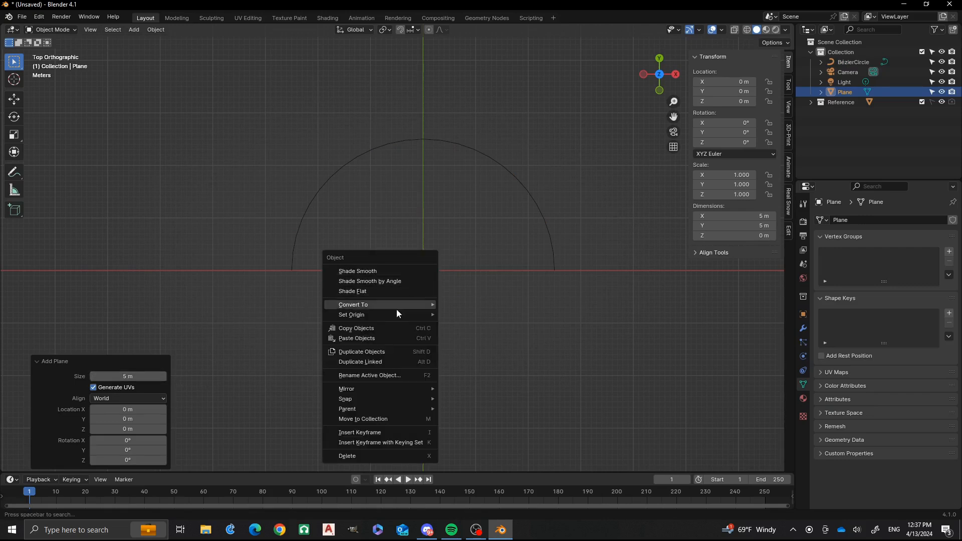
mouse_move(395, 303)
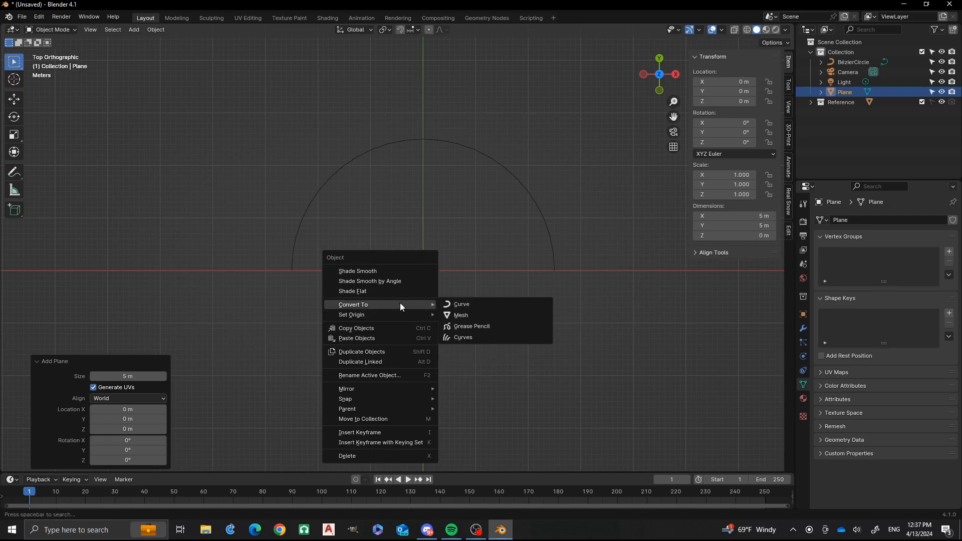
left_click(468, 308)
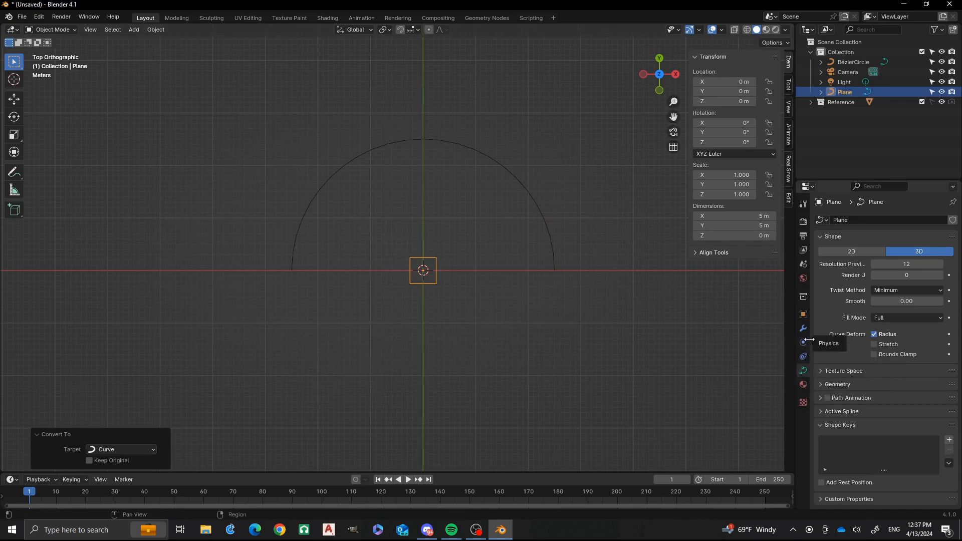
left_click(845, 251)
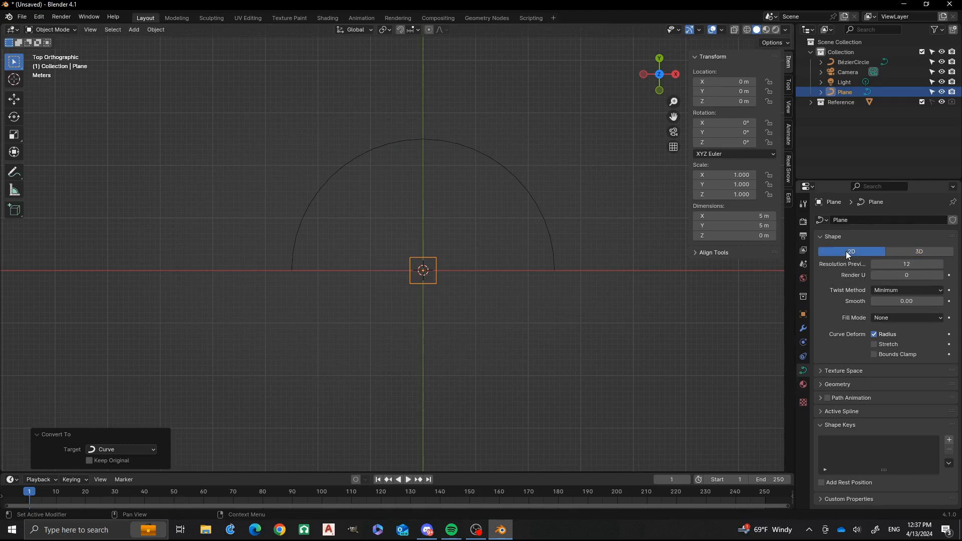
Bevel the semicircular arc curve using Object mode, with the square Plane curve as its bevel object.
left_click(528, 196)
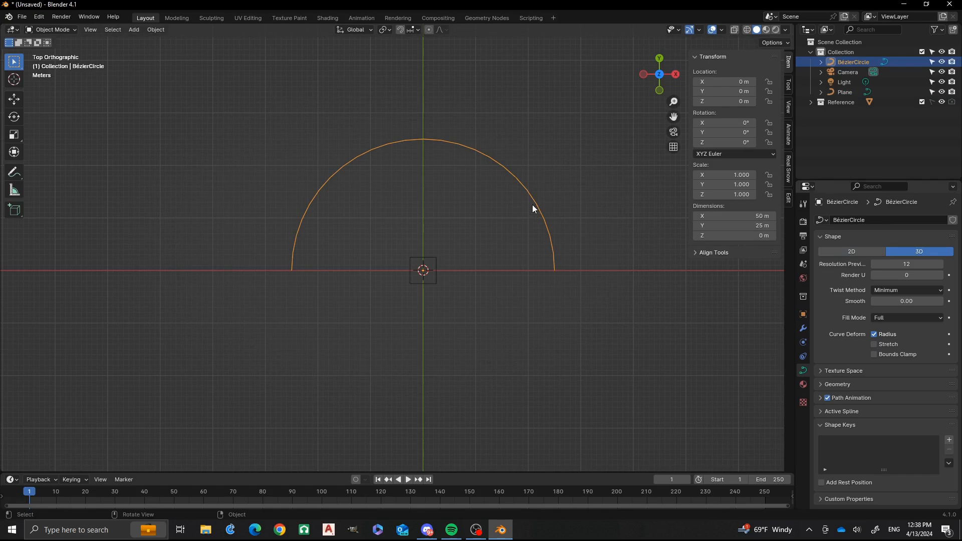
left_click(820, 384)
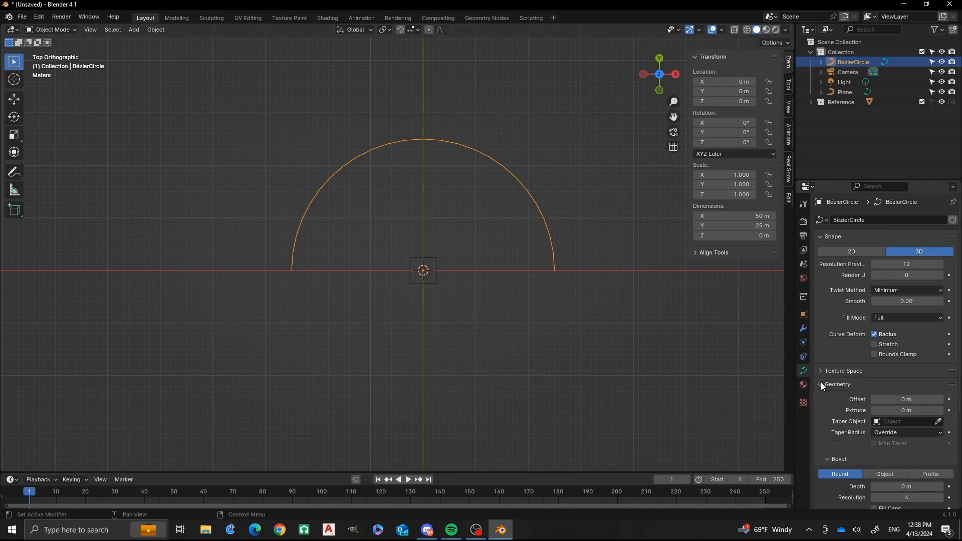
scroll(831, 384, "down", 2)
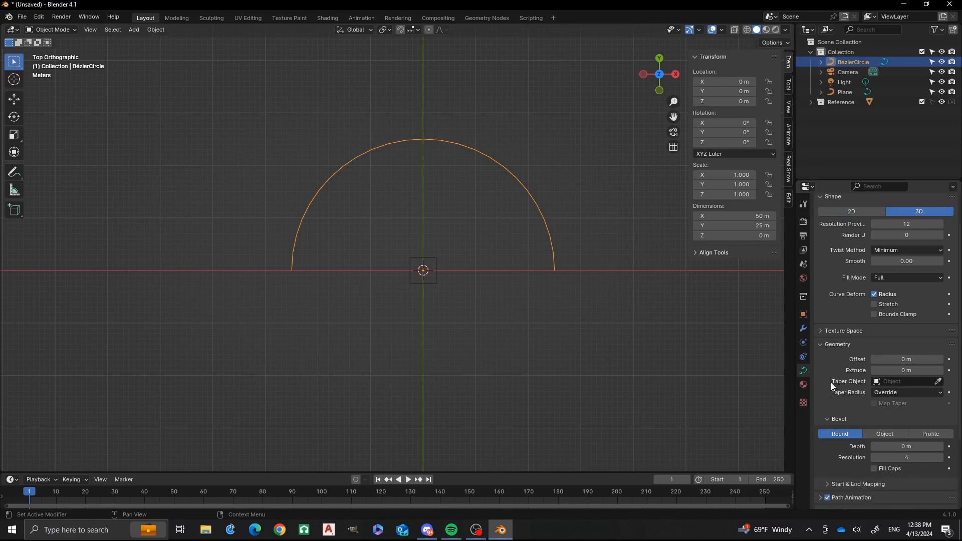
scroll(831, 383, "up", 2)
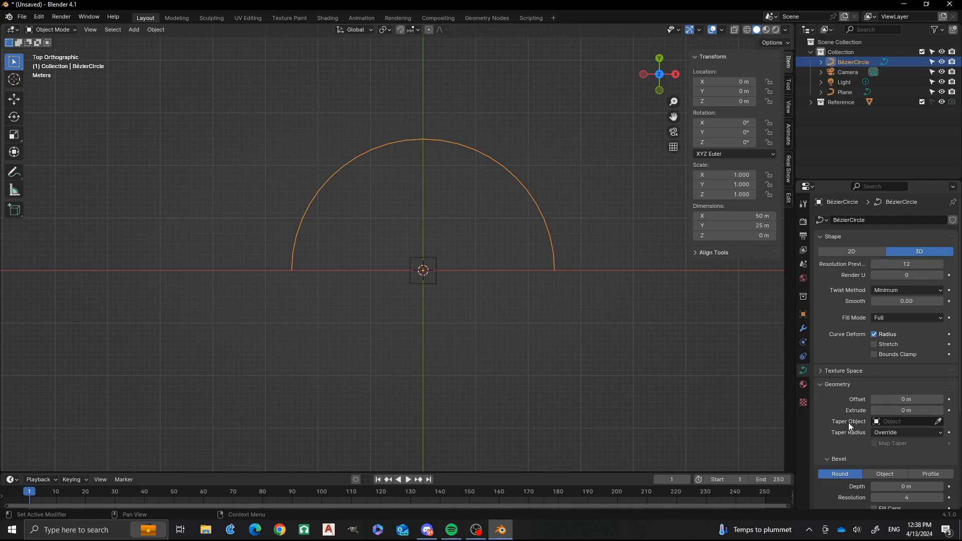
scroll(852, 396, "down", 3)
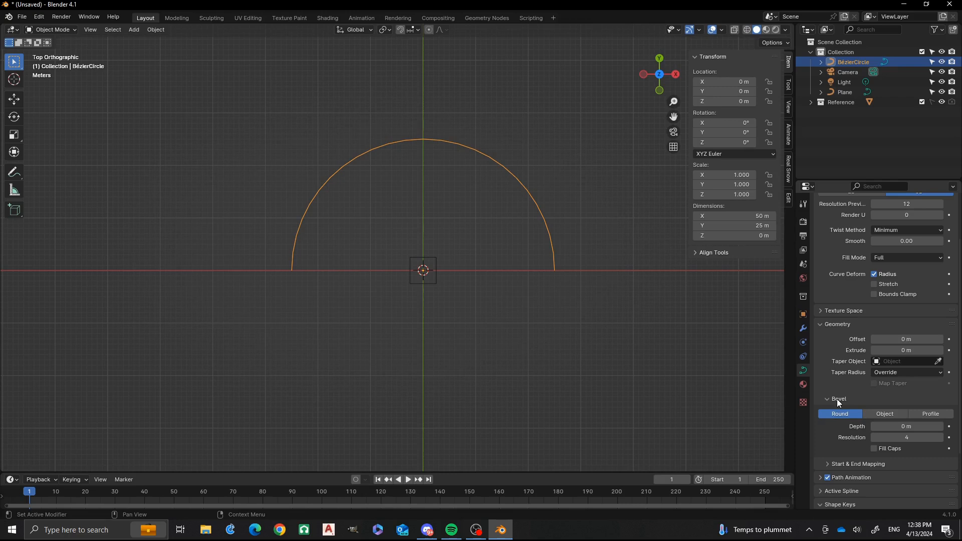
left_click(880, 417)
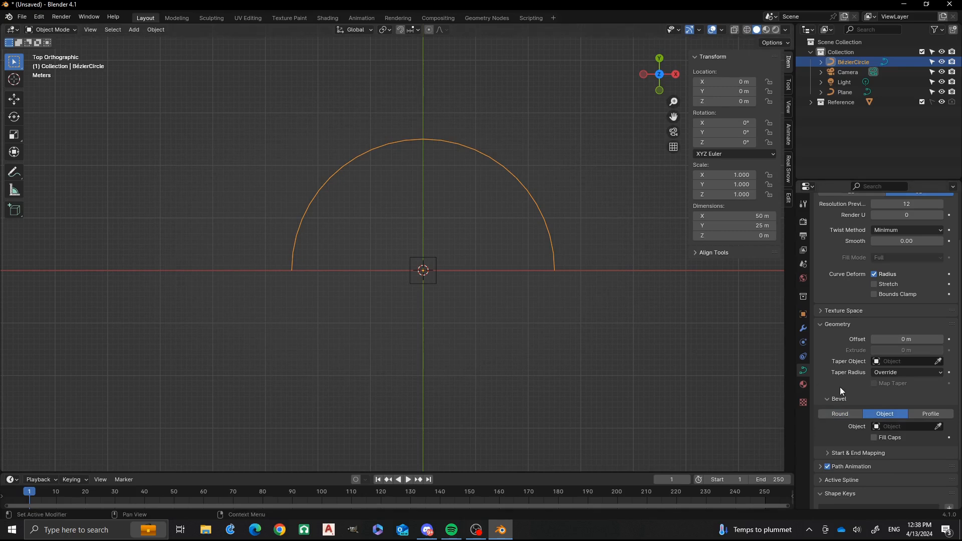
left_click(938, 427)
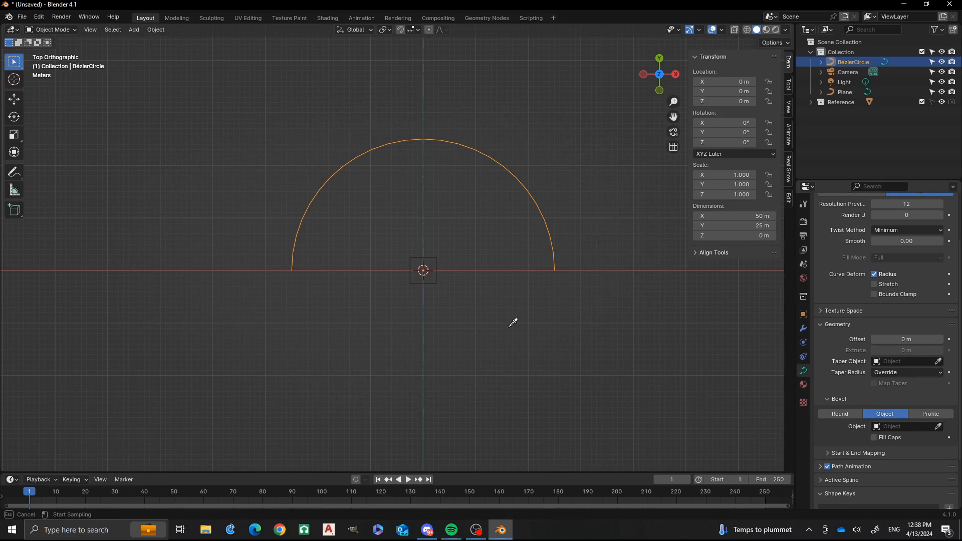
left_click(433, 254)
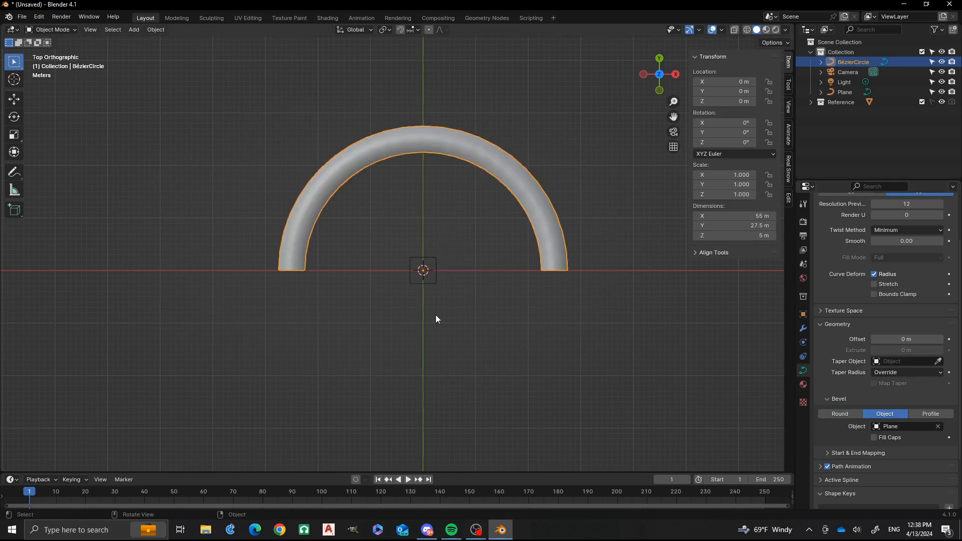
In Edit Mode, tilt the control point at the middle of the arc by 90°.
mouse_move(435, 315)
middle_mouse_down()
mouse_move(429, 255)
mouse_move(443, 311)
middle_mouse_up()
middle_click_drag(456, 371, 510, 304)
scroll(569, 292, "up", 2)
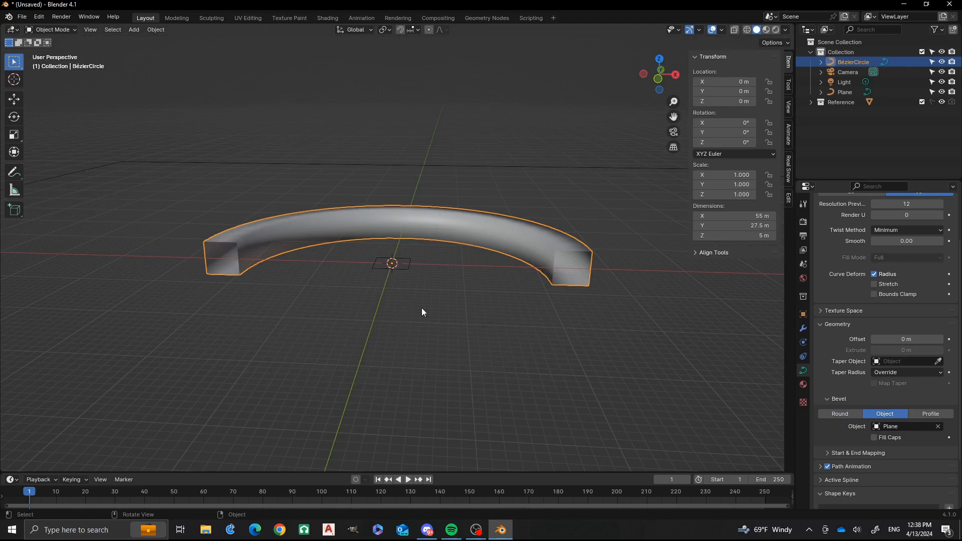
key("Tab")
scroll(466, 301, "down", 3)
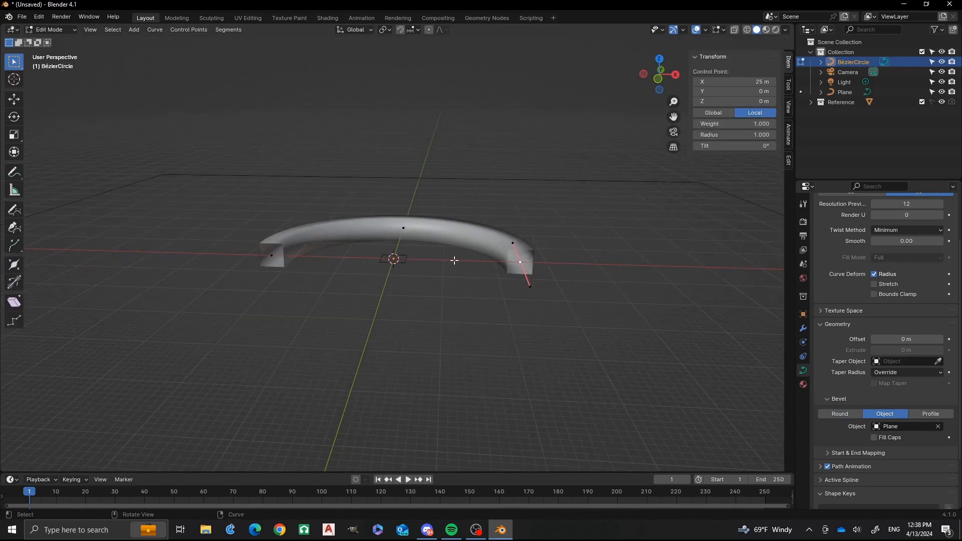
middle_click_drag(454, 260, 451, 279)
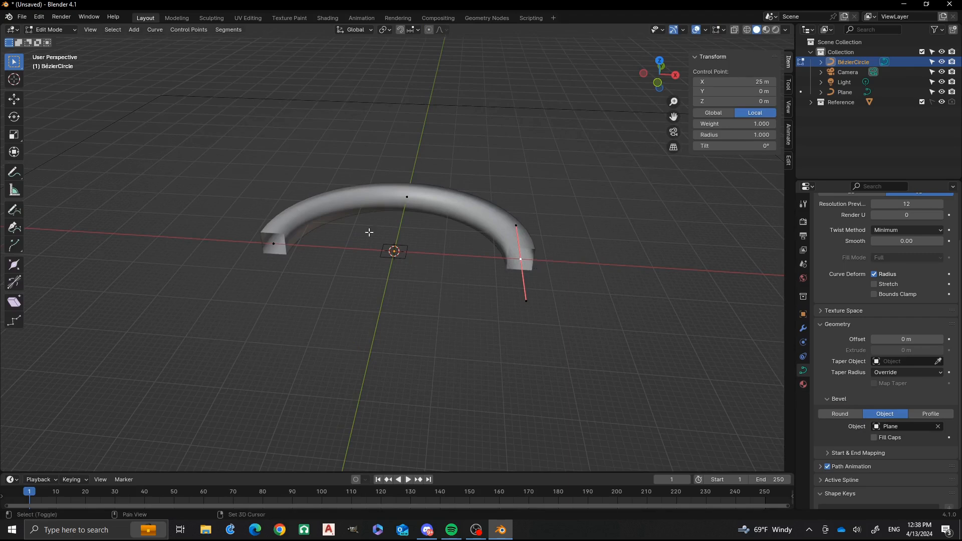
middle_click_drag(370, 232, 445, 264, "shift")
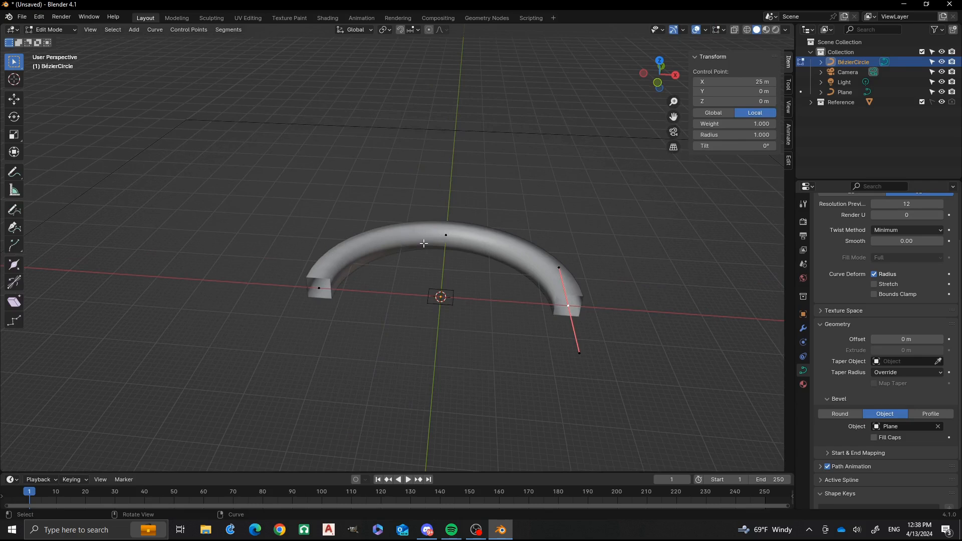
left_click(450, 234)
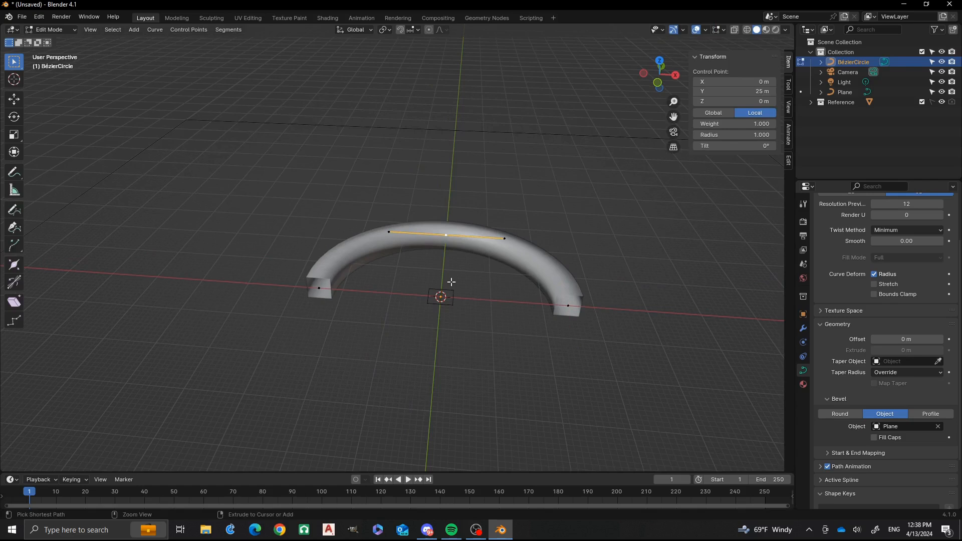
key("ctrl+t")
type("90")
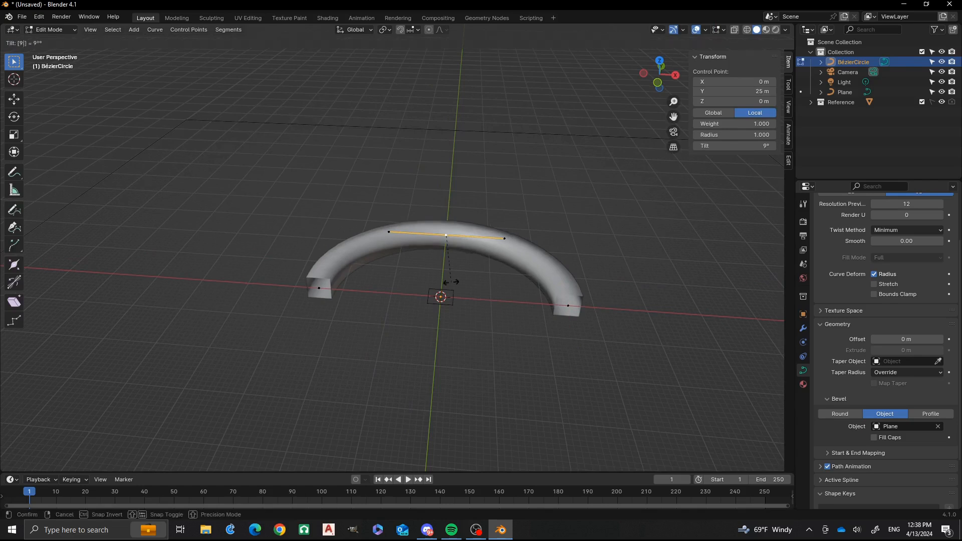
key("Return")
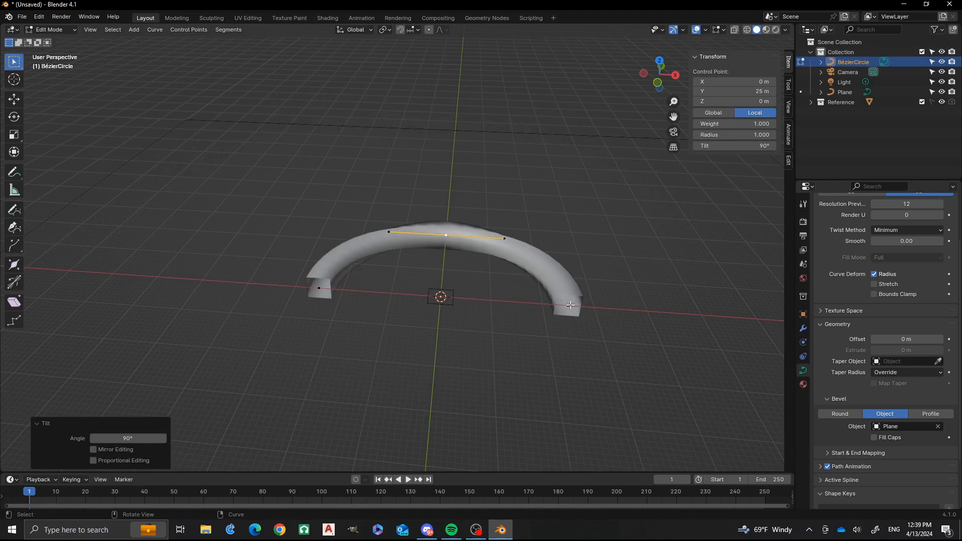
Tilt the arc's endpoint on the positive X side by 180°.
left_click(570, 305)
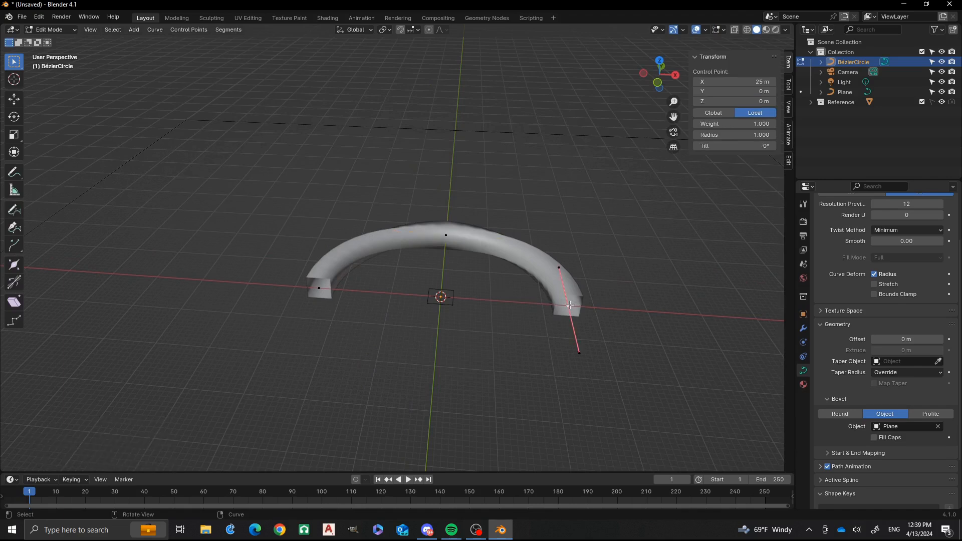
key("ctrl+t")
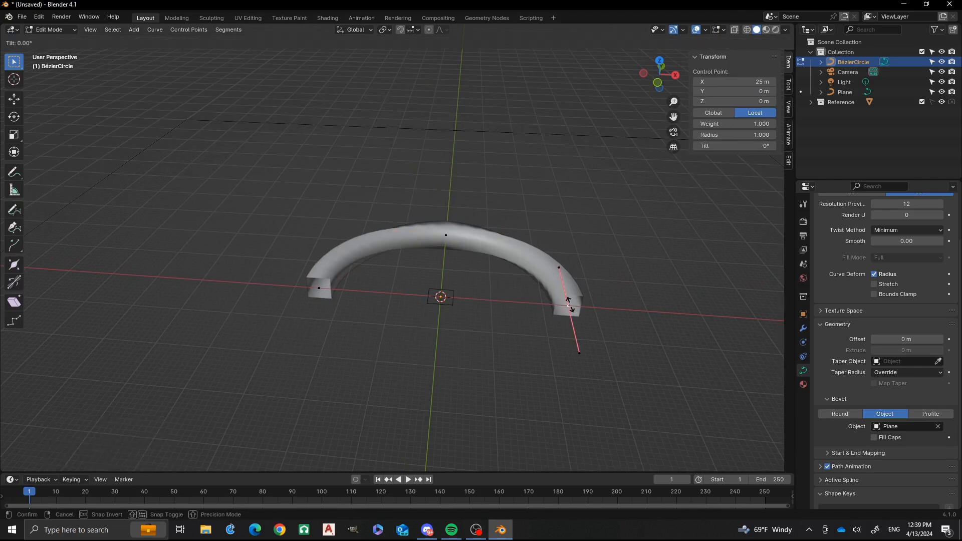
type("180")
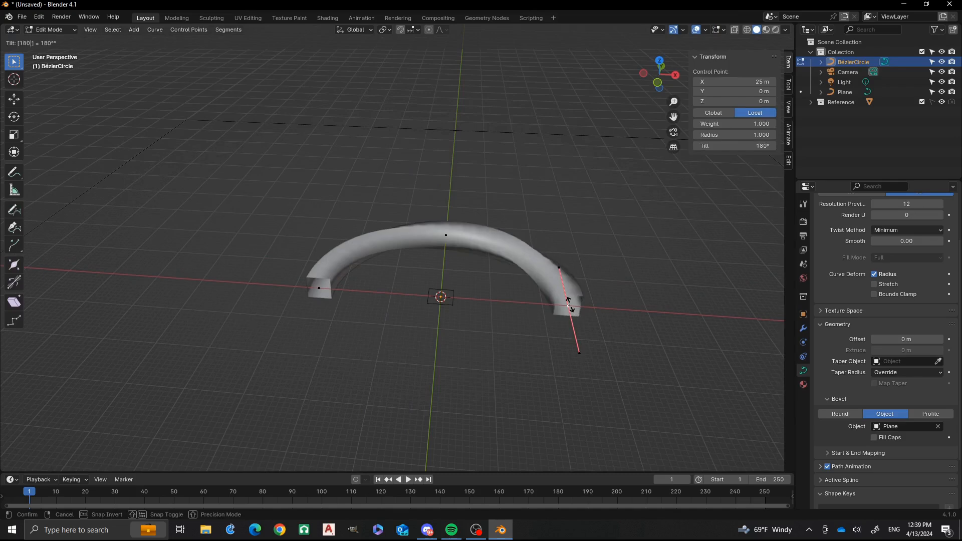
key("Return")
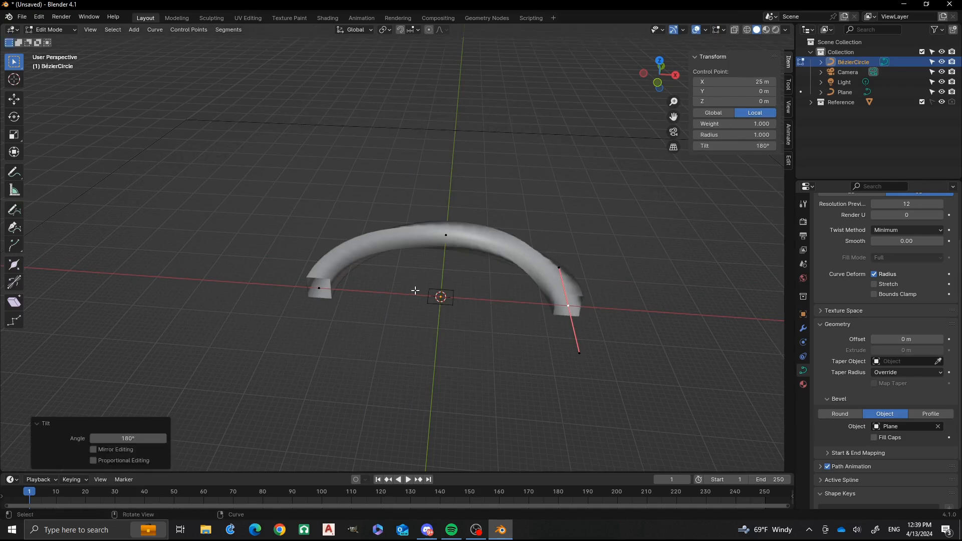
Return to Object Mode and convert the twisted arc curve to a mesh.
middle_click_drag(411, 300, 421, 378)
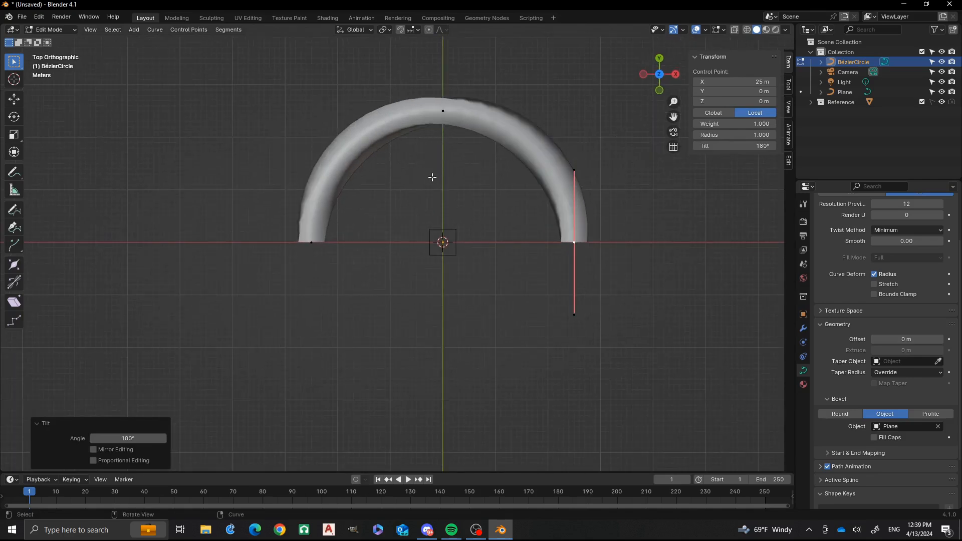
middle_click_drag(486, 328, 366, 159)
middle_click_drag(316, 192, 272, 266)
middle_click_drag(390, 359, 344, 369)
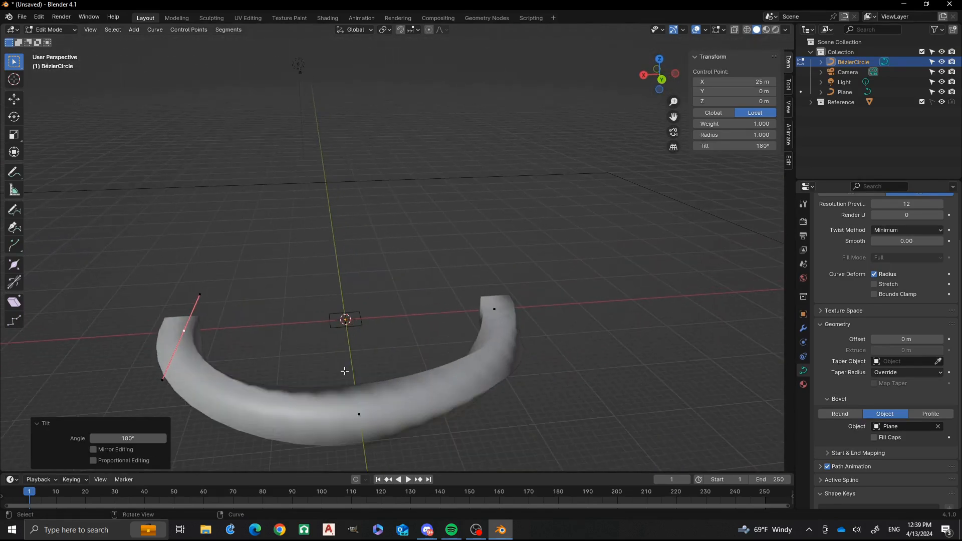
middle_click_drag(360, 410, 462, 382)
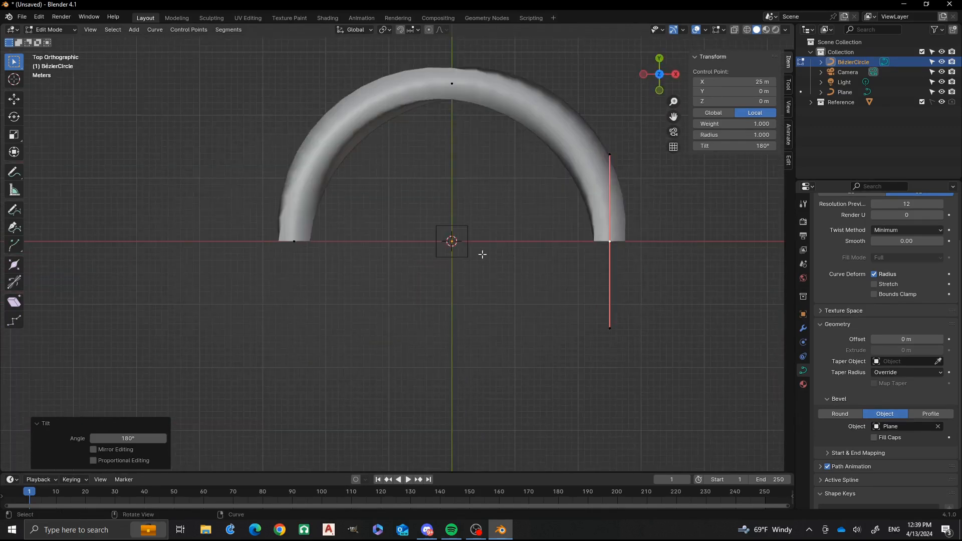
key("Tab")
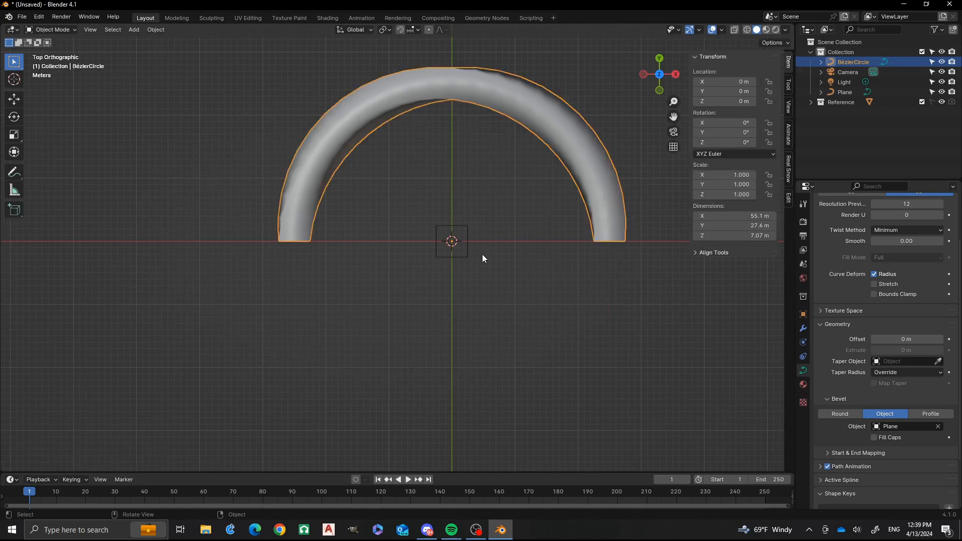
right_click(521, 112)
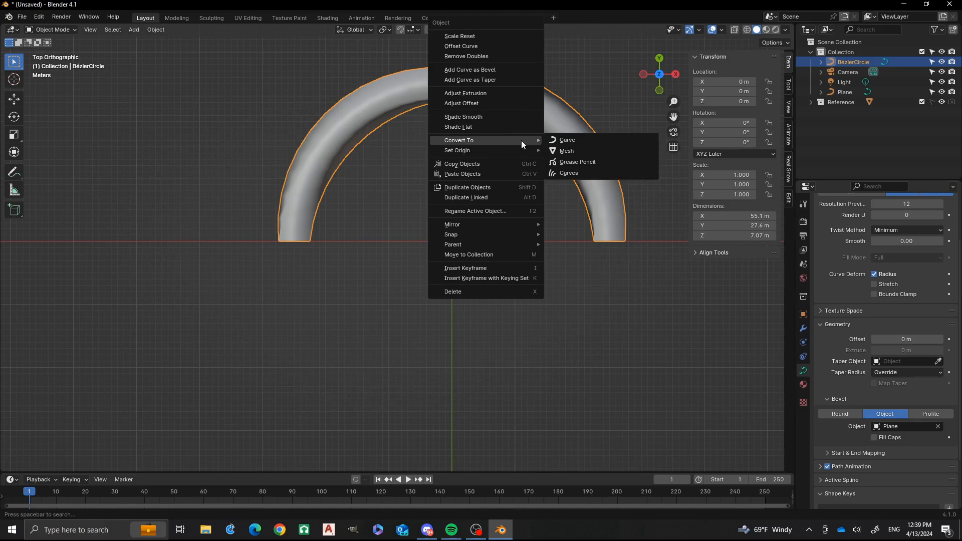
left_click(582, 150)
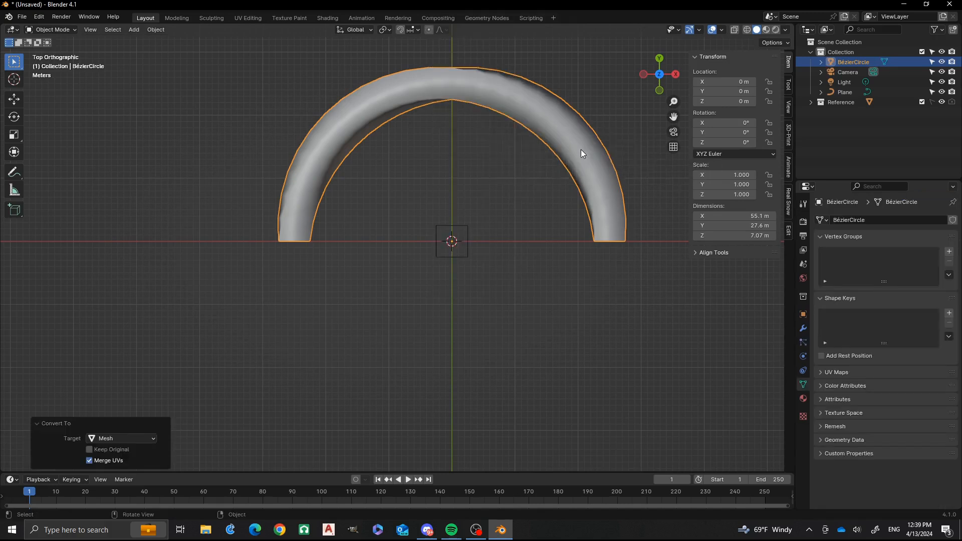
Delete the square profile curve at the world origin.
left_click(466, 231)
key("x")
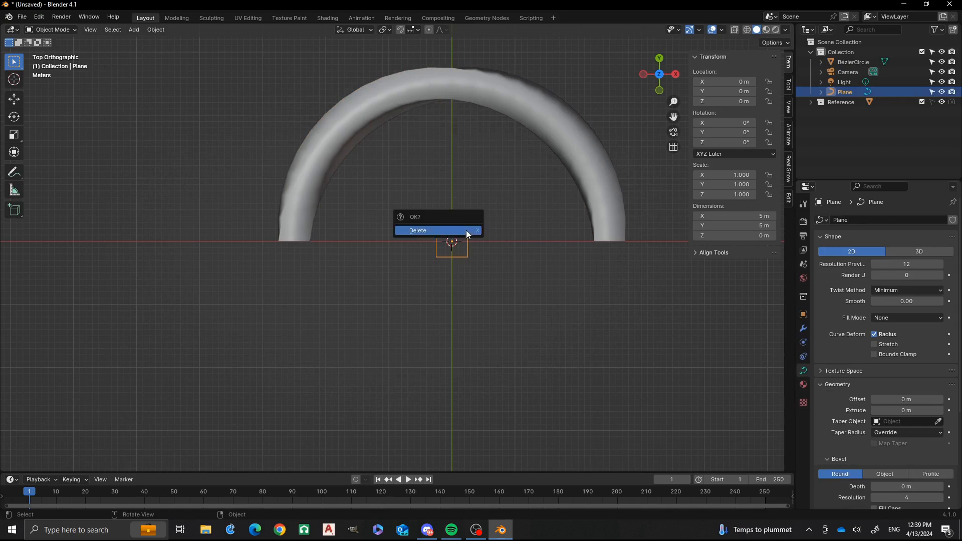
left_click(466, 231)
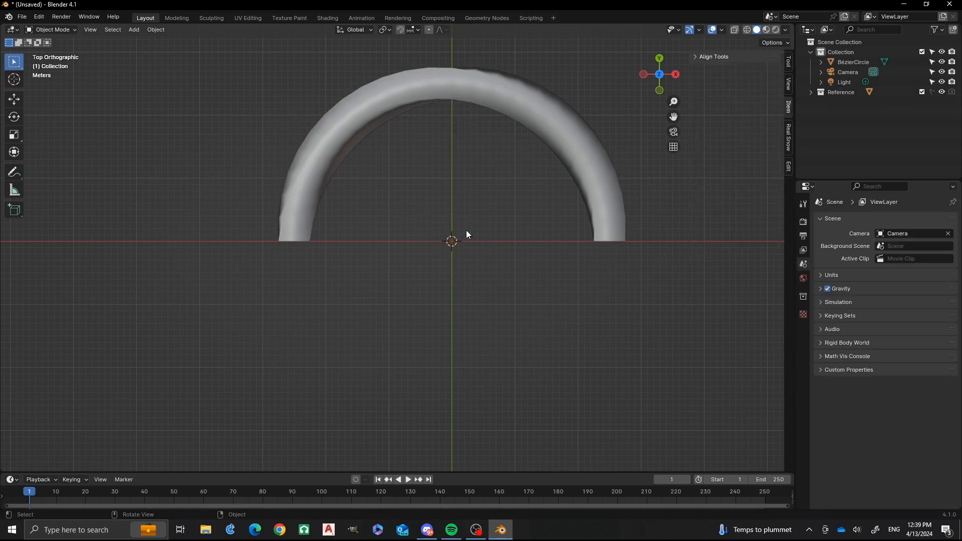
Enter Edit Mode on the arc mesh and set the pivot point to the 3D Cursor.
left_click(377, 120)
key("Tab")
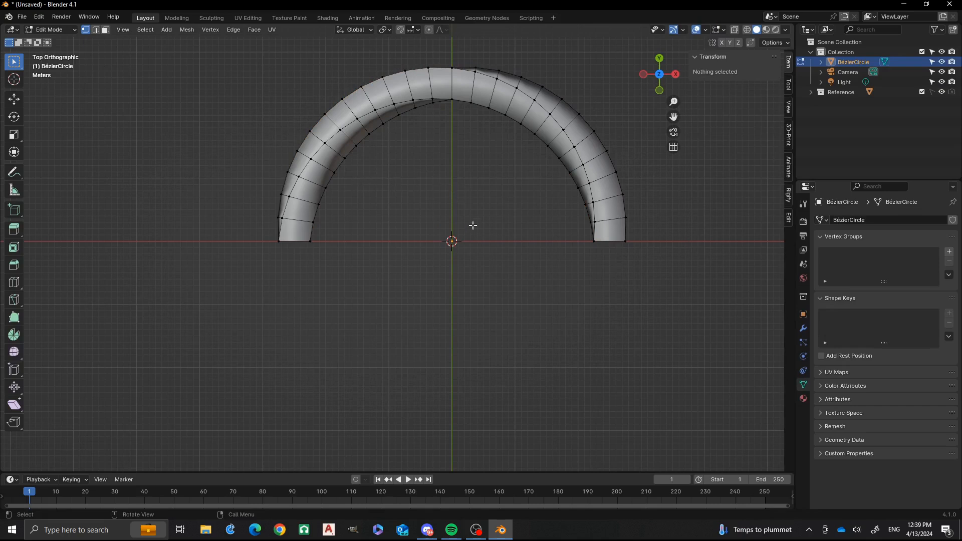
middle_click_drag(473, 224, 458, 175)
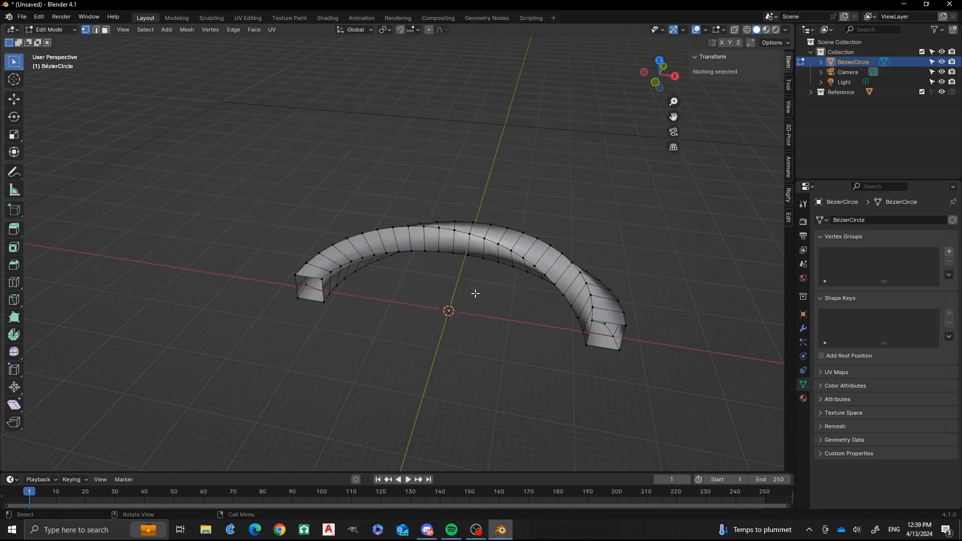
middle_click_drag(427, 241, 448, 261)
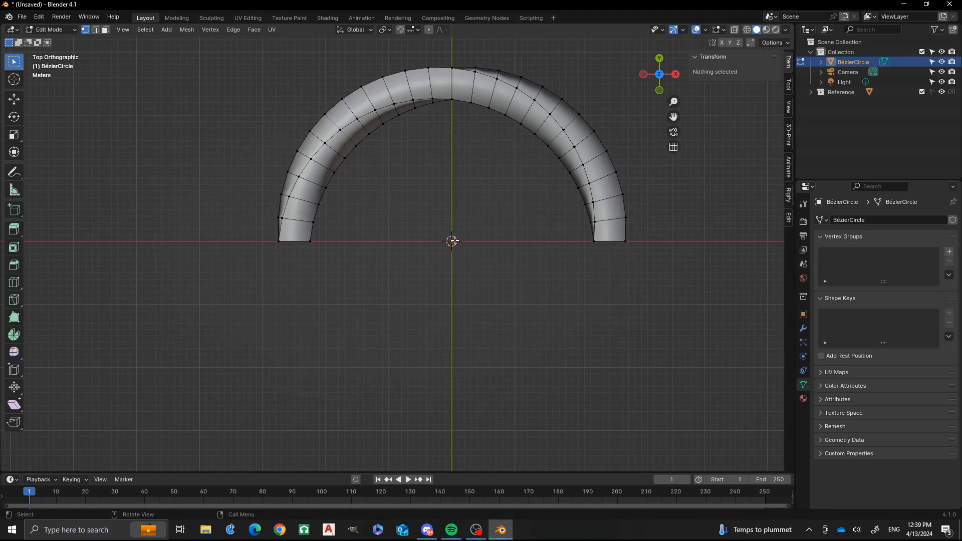
key("period")
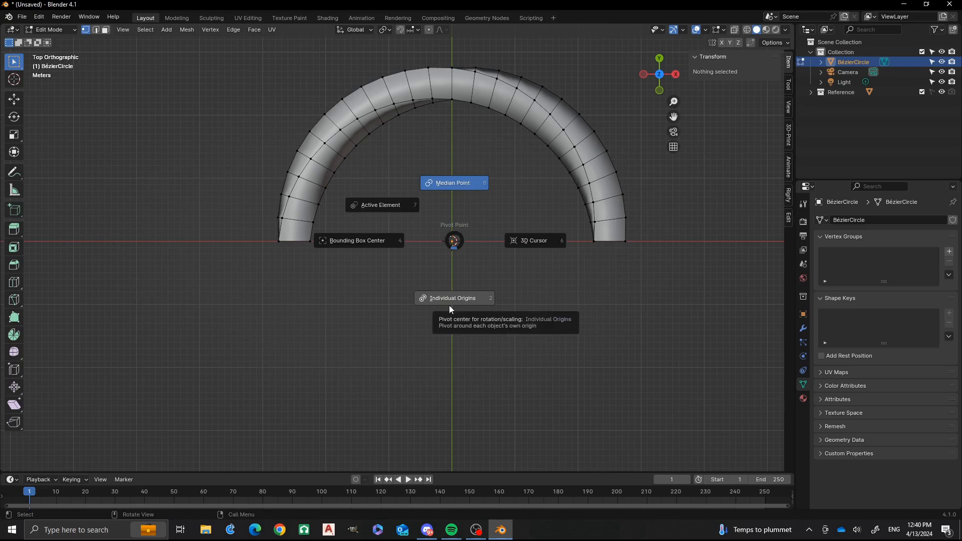
left_click(542, 240)
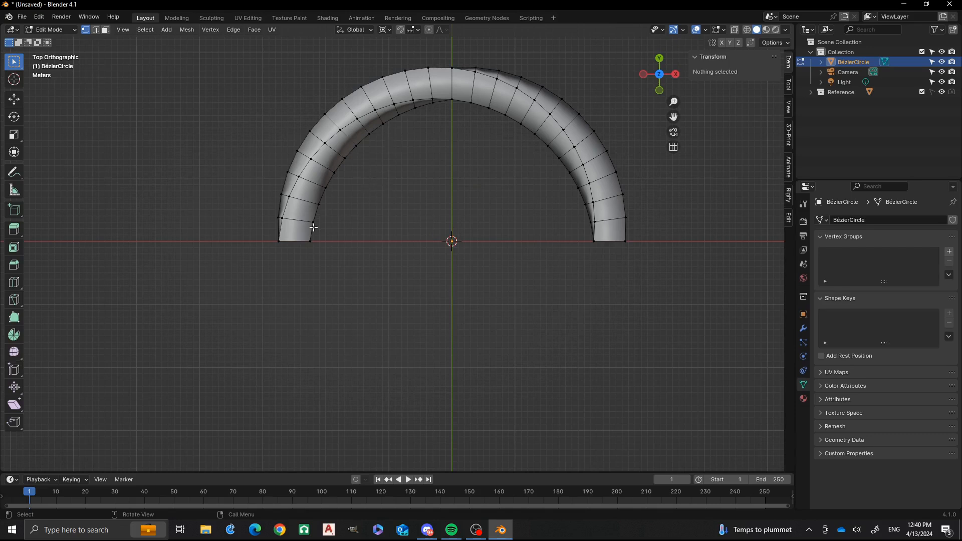
Duplicate the whole arc mesh and rotate the copy 180° about the global X axis, then deselect everything.
key("a")
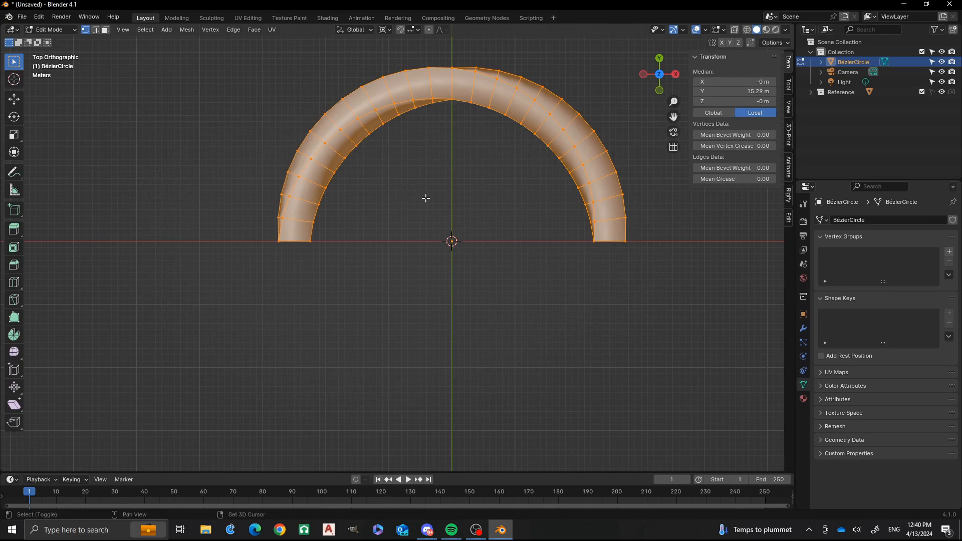
key("shift+d")
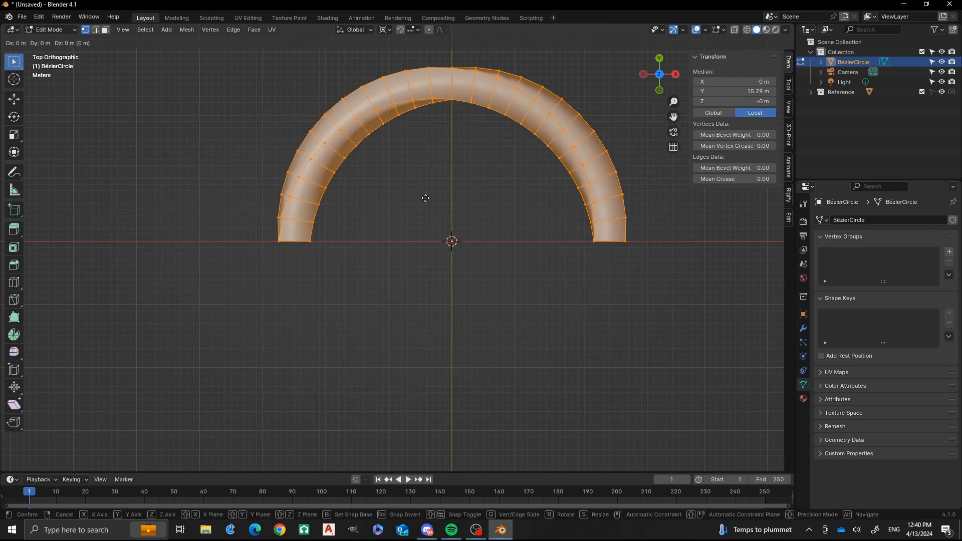
key("r")
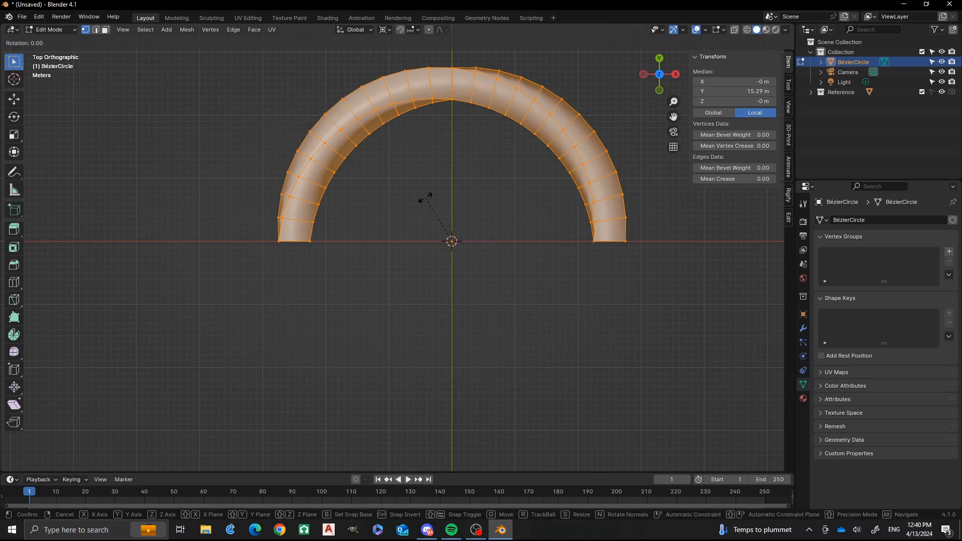
key("x")
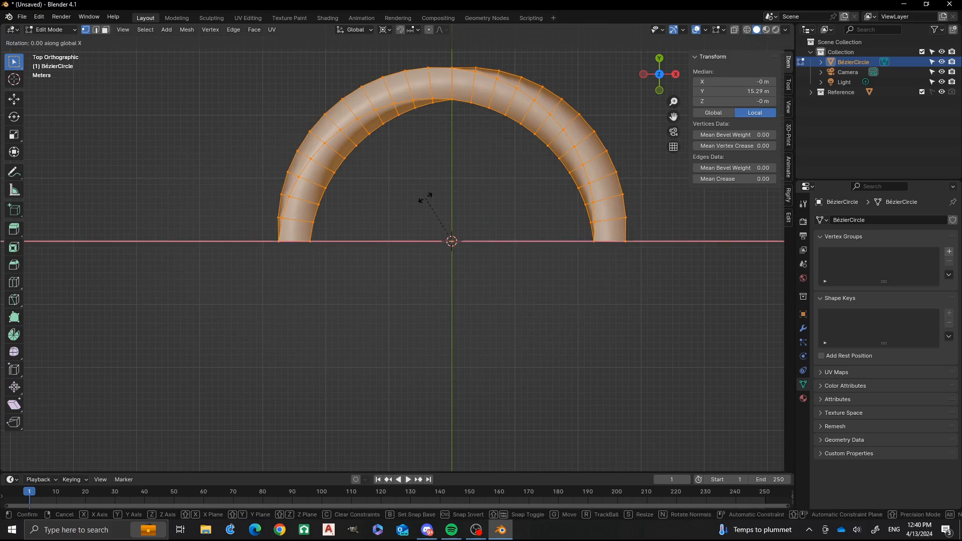
type("180")
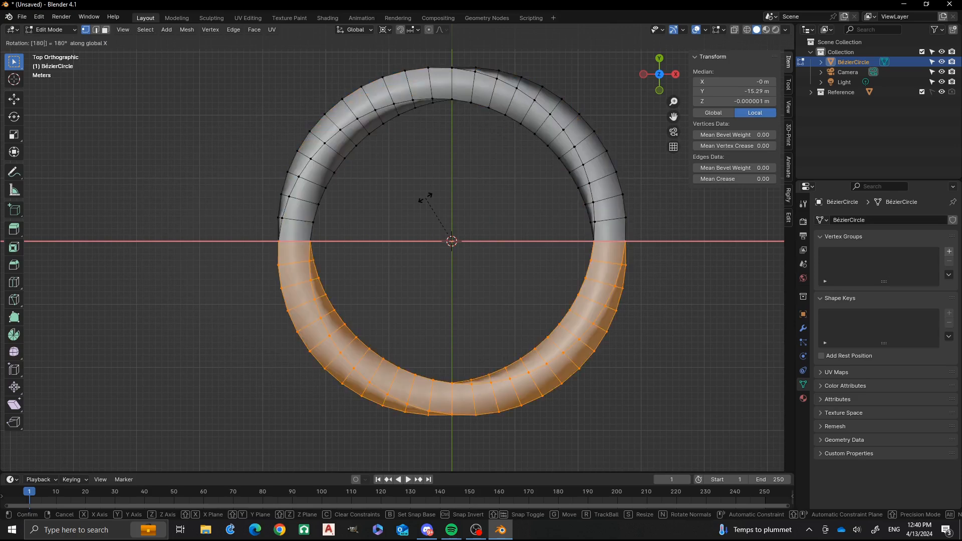
key("Return")
scroll(399, 197, "down", 3)
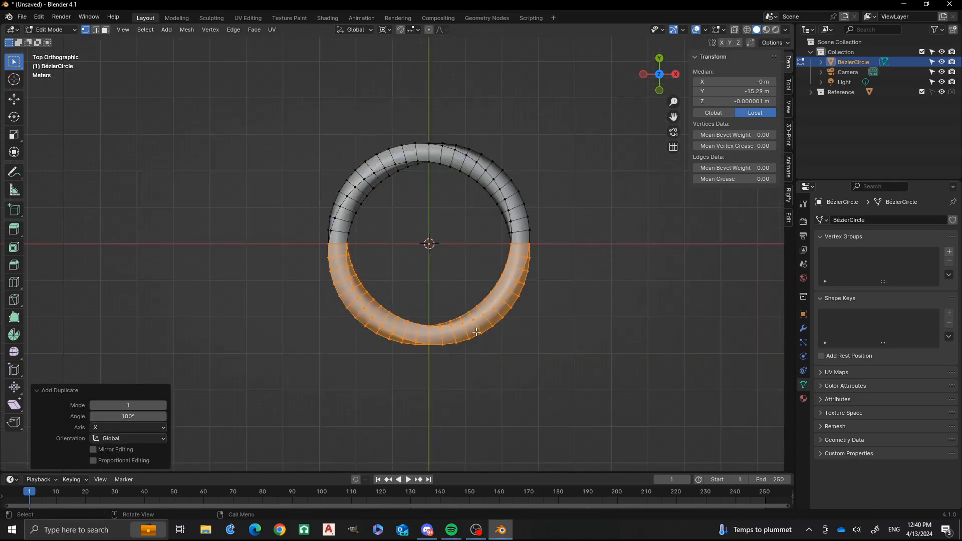
middle_click_drag(476, 332, 372, 221)
key("alt+a")
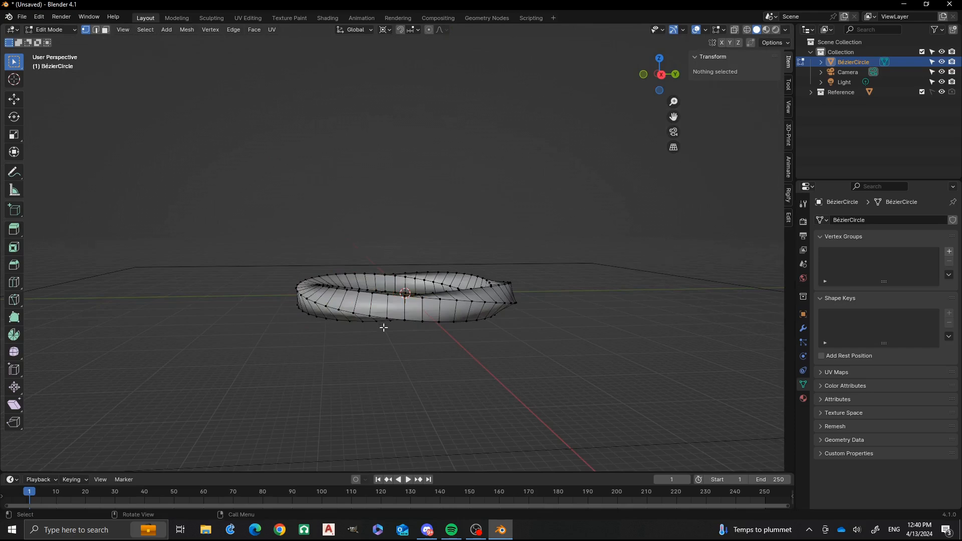
middle_click_drag(384, 327, 318, 293)
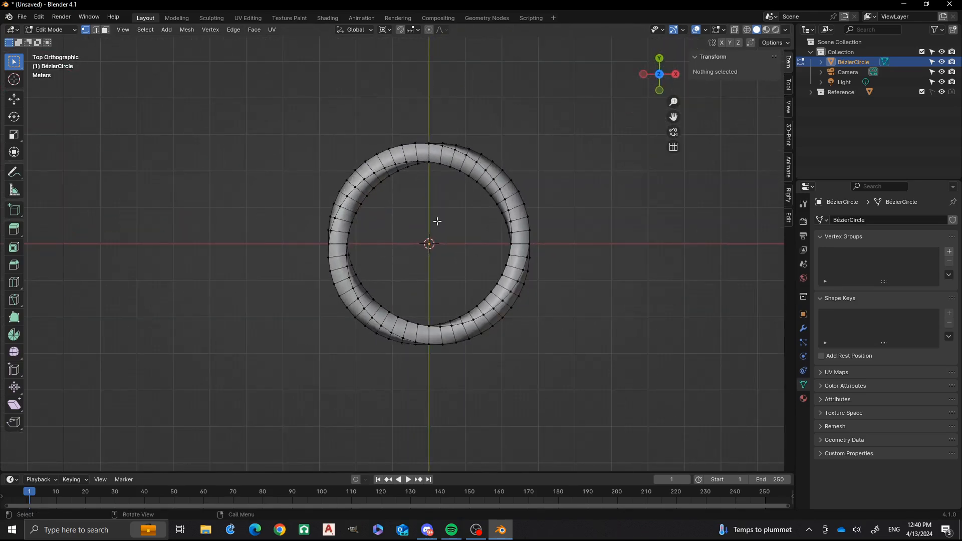
Merge all of the ring's vertices by distance, with a merge distance of 0.0001 m, and clear the selection.
key("a")
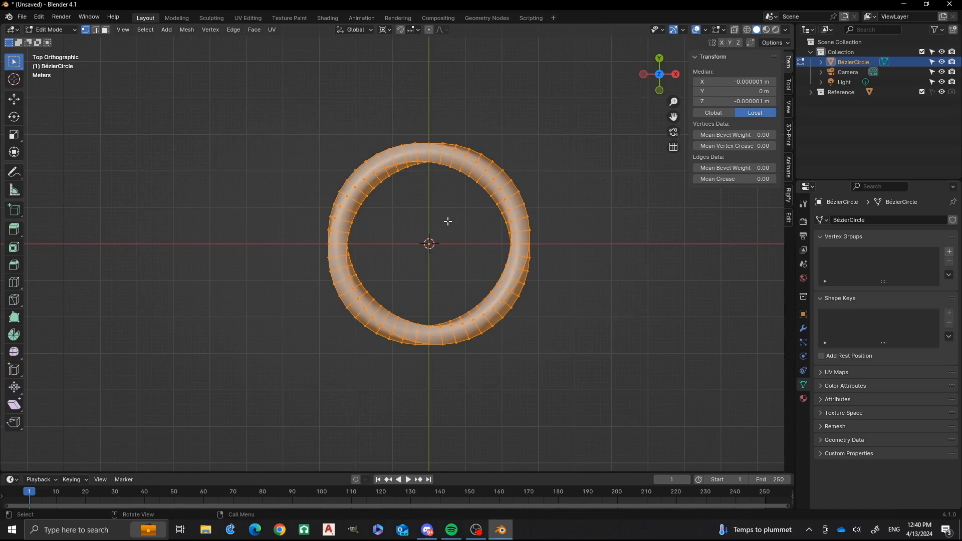
key("m")
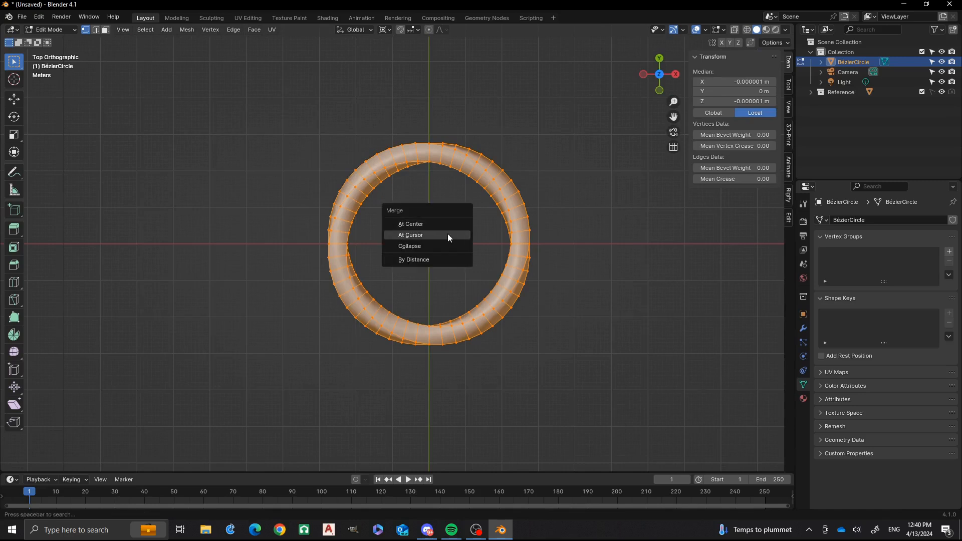
left_click(432, 259)
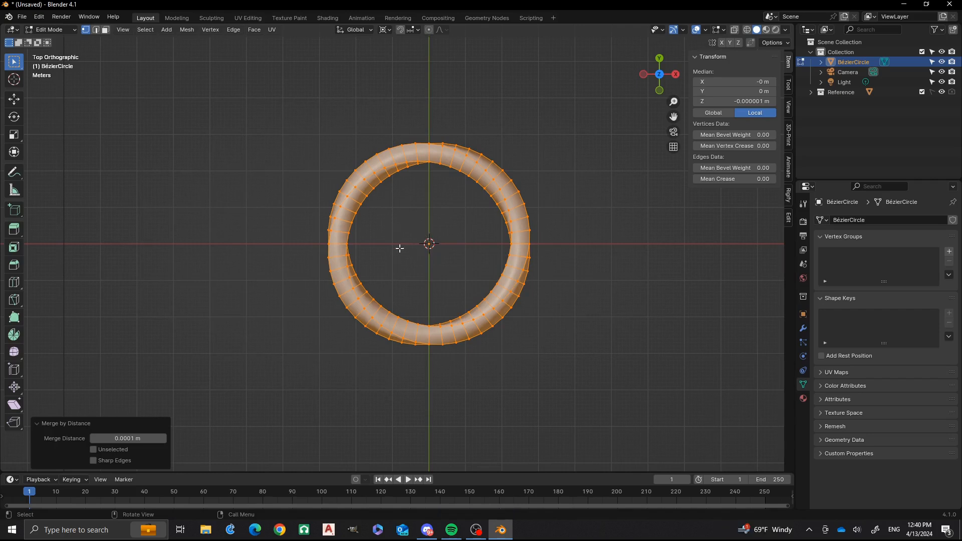
left_click(290, 221)
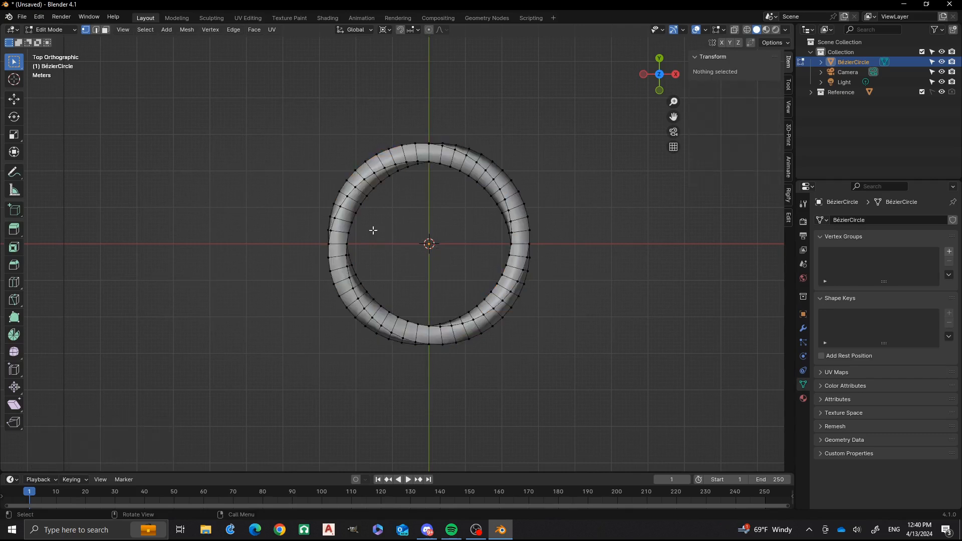
Check how the lengthwise edge loops run around the twisted ring by selecting two of them in turn.
left_click(352, 190, "alt")
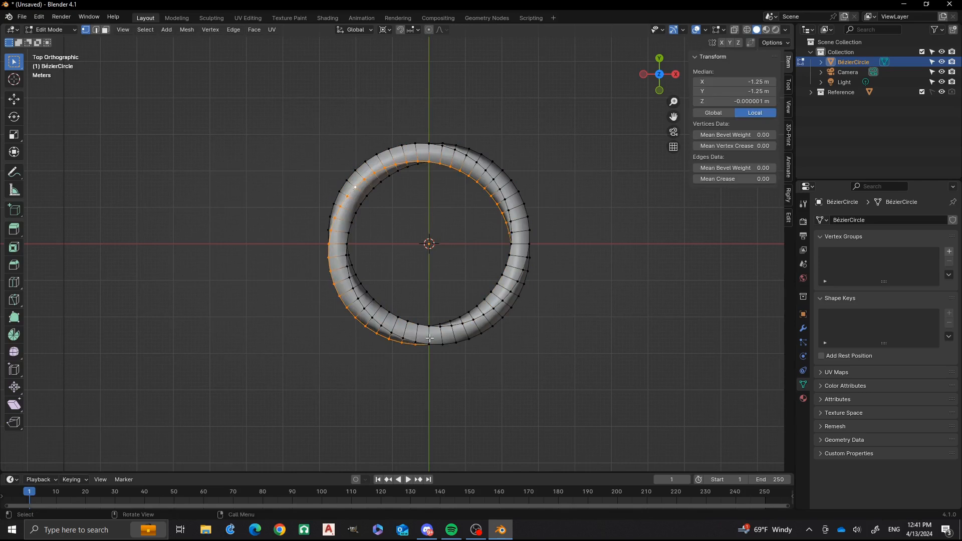
middle_click_drag(419, 335, 308, 271)
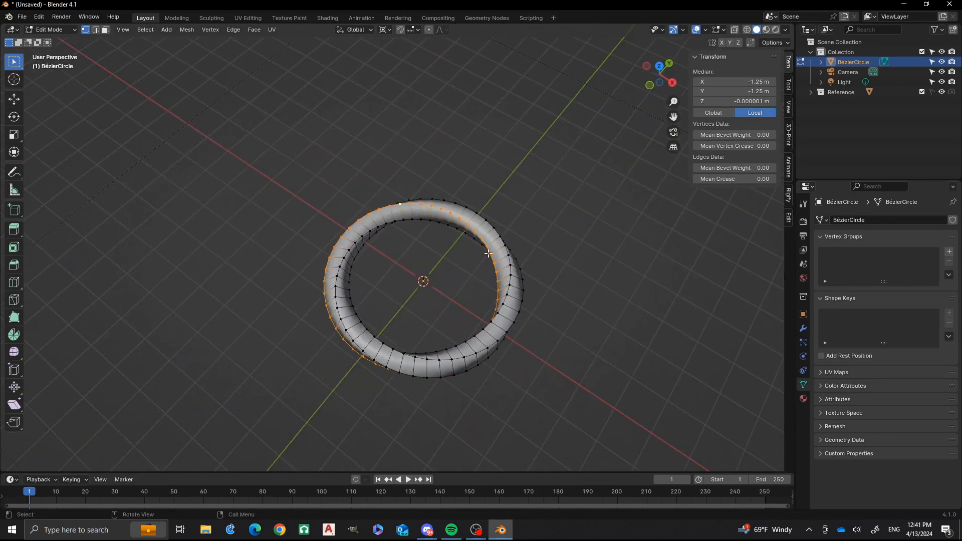
middle_click_drag(406, 301, 433, 323)
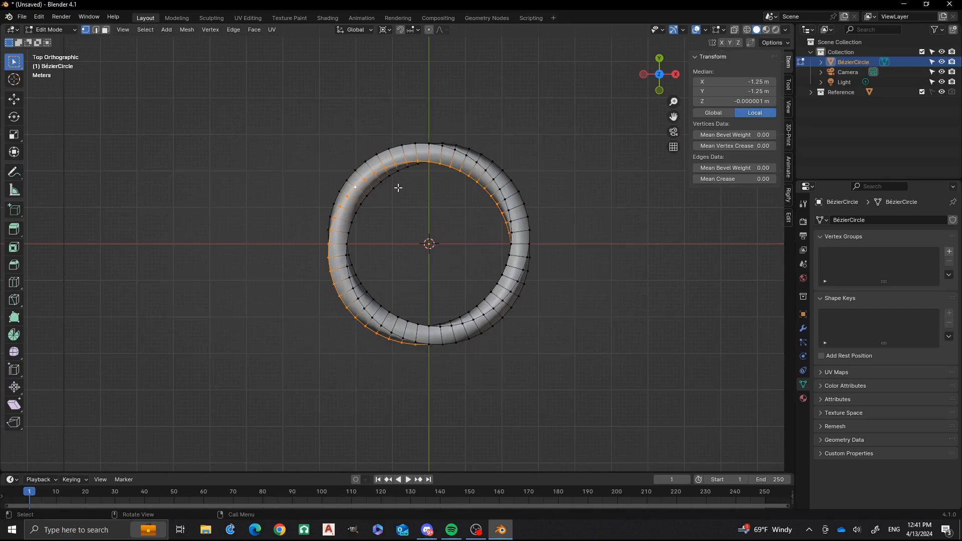
left_click(472, 160, "alt")
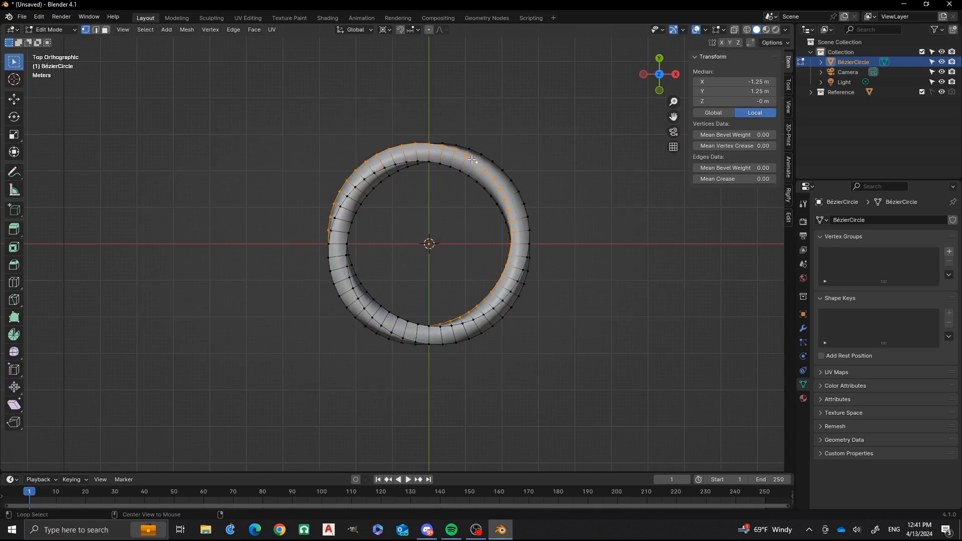
left_click(292, 177)
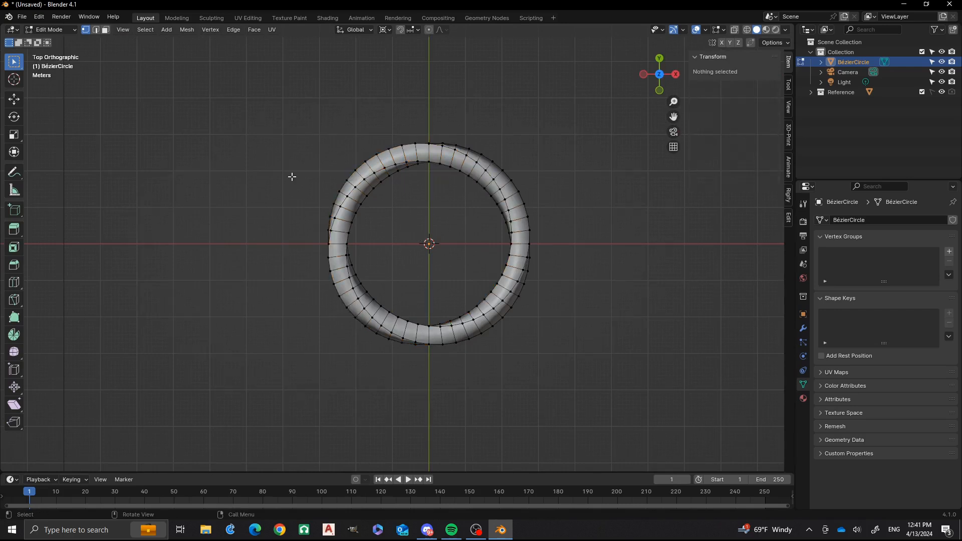
Return to Object Mode and add a level 2 subdivision surface to the ring.
scroll(445, 232, "down", 3)
middle_click_drag(444, 232, 444, 316)
scroll(447, 329, "up", 3)
key("Tab")
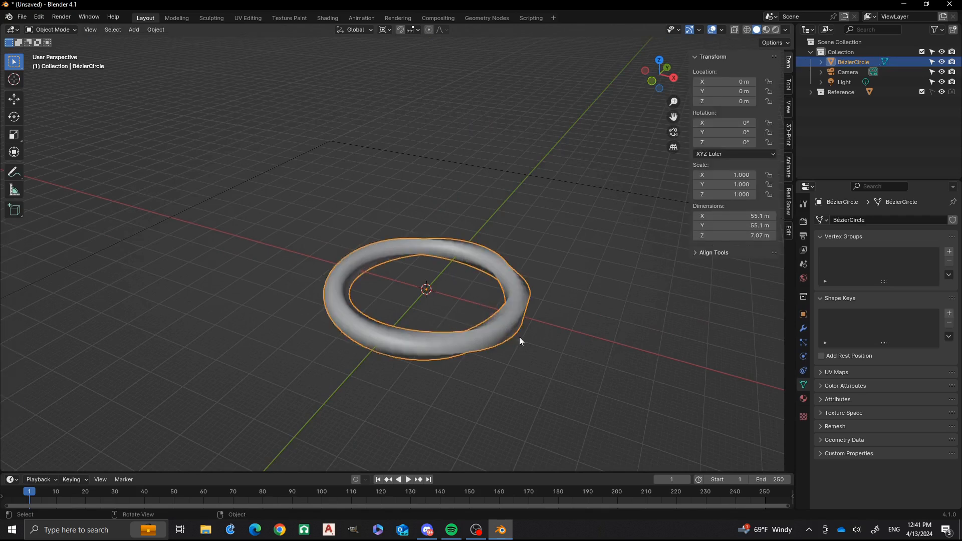
middle_click_drag(519, 336, 426, 293)
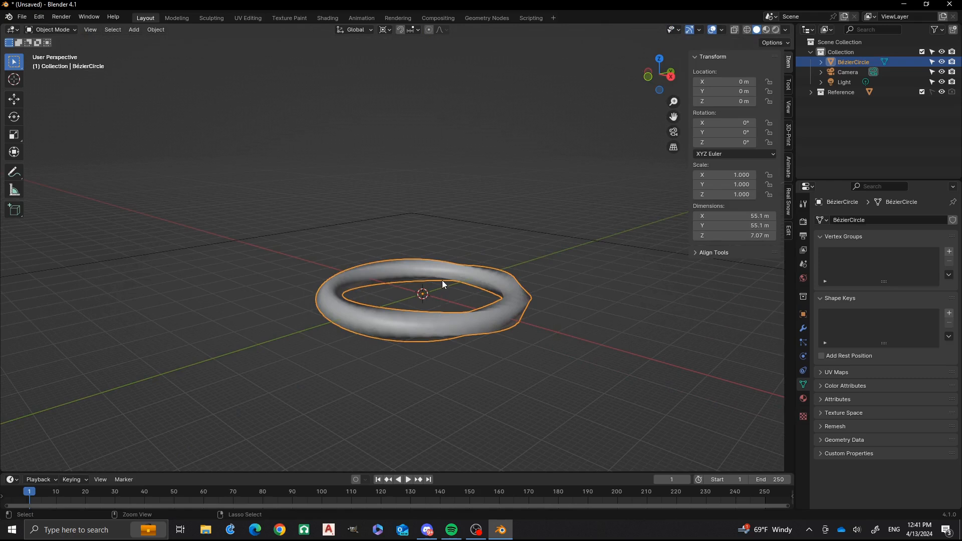
key("ctrl+2")
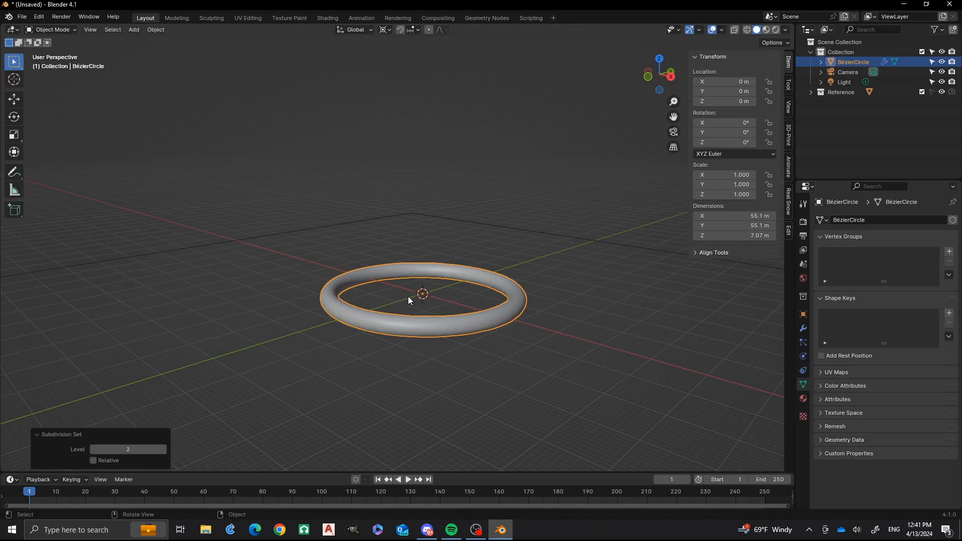
Enter Edit Mode and set the edge crease of one lengthwise edge loop of the ring to 1.
key("Tab")
scroll(495, 282, "up", 3)
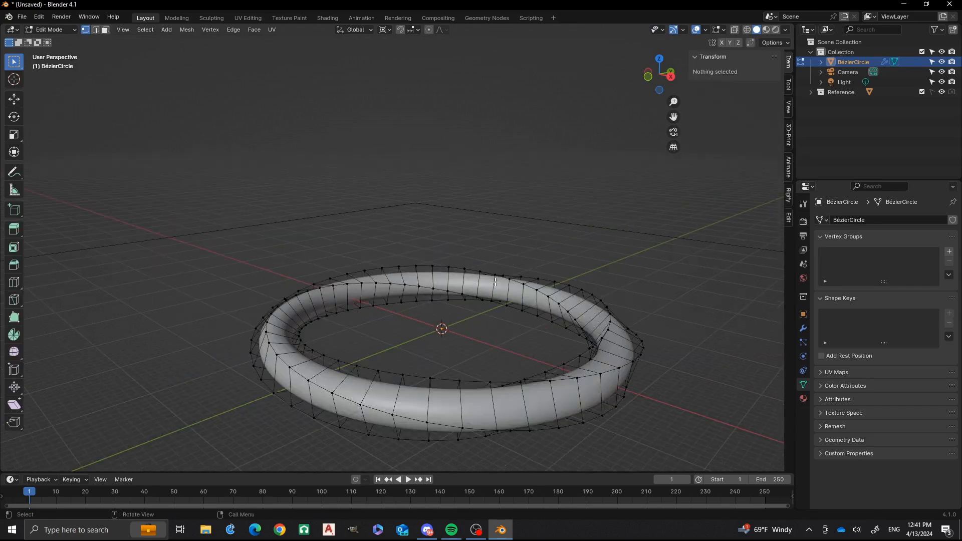
left_click(532, 287, "alt")
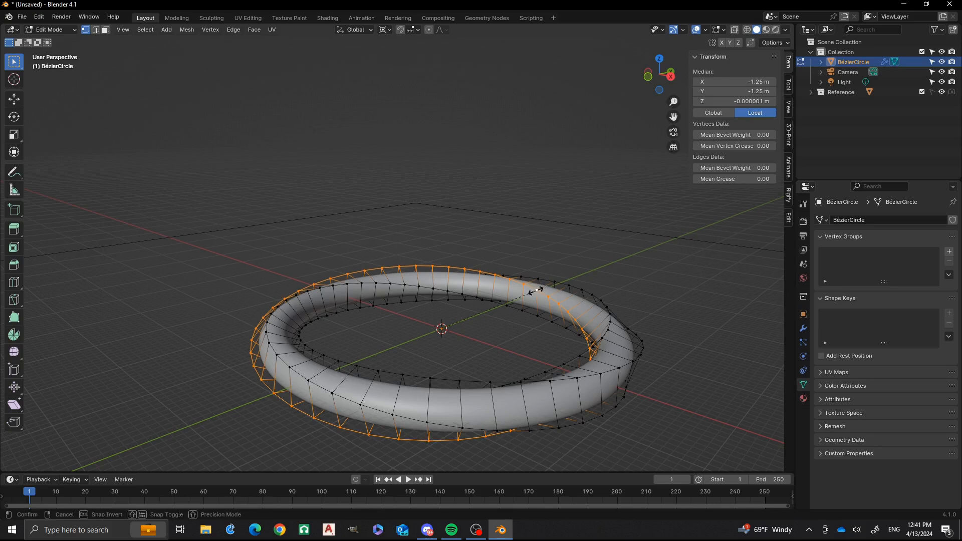
key("shift+e")
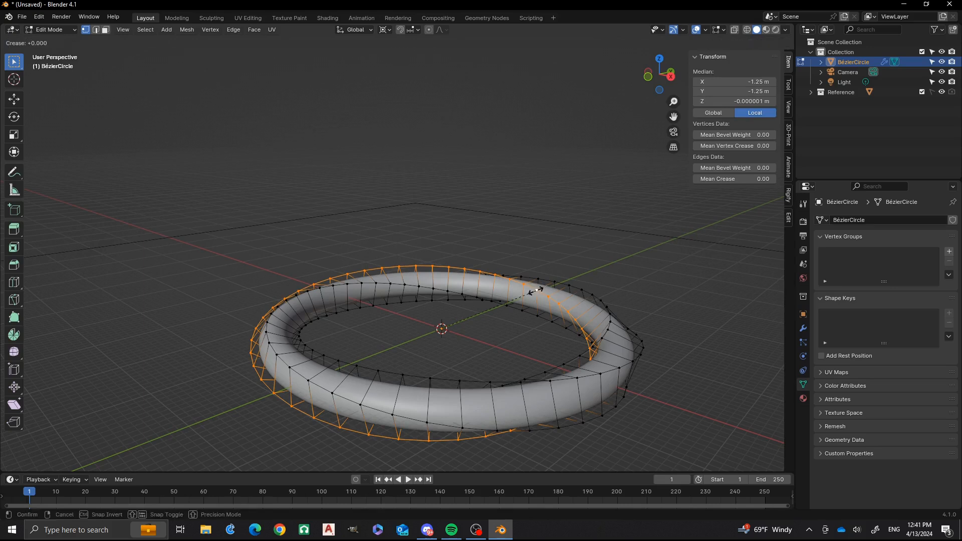
type("1")
key("Return")
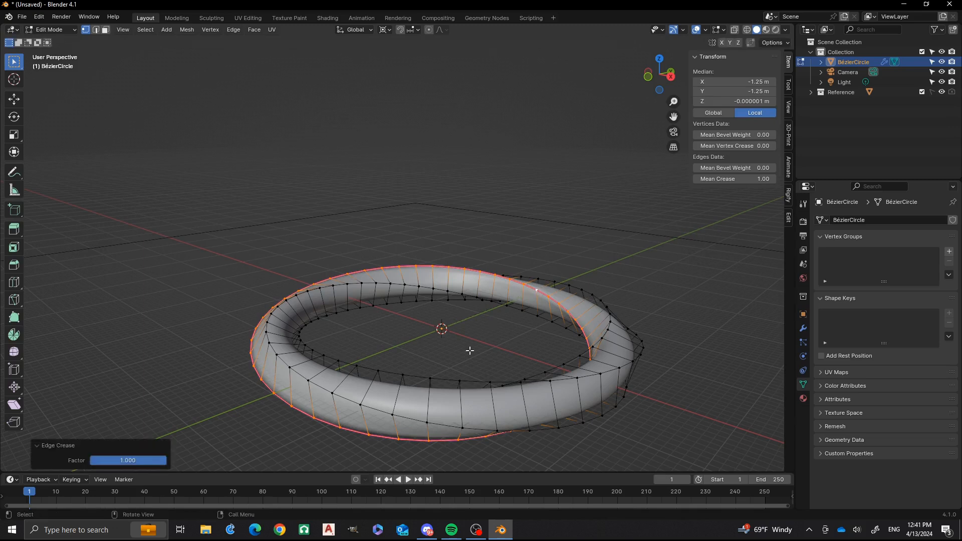
Set the edge crease to 1 on two more of the ring's lengthwise edge loops, one after the other.
left_click(323, 385, "alt")
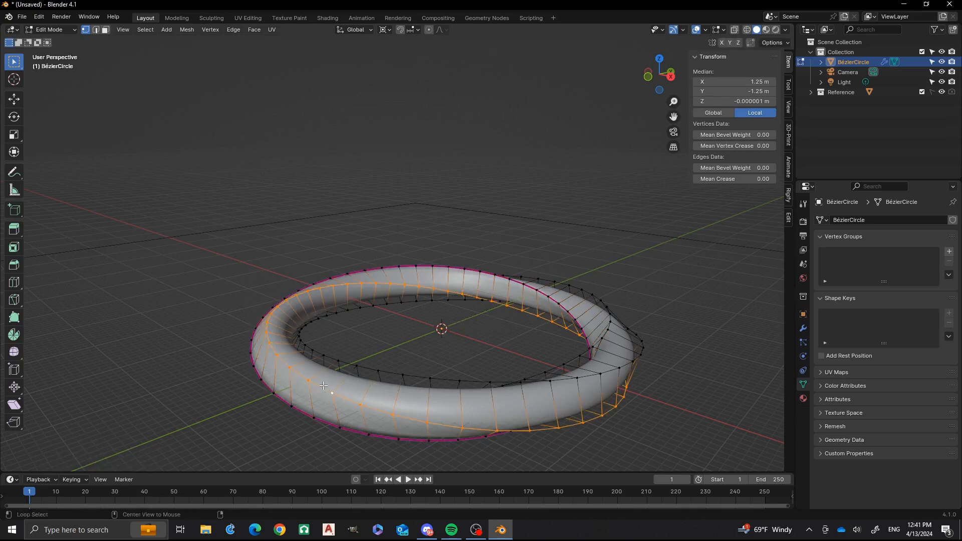
key("shift+e")
type("1")
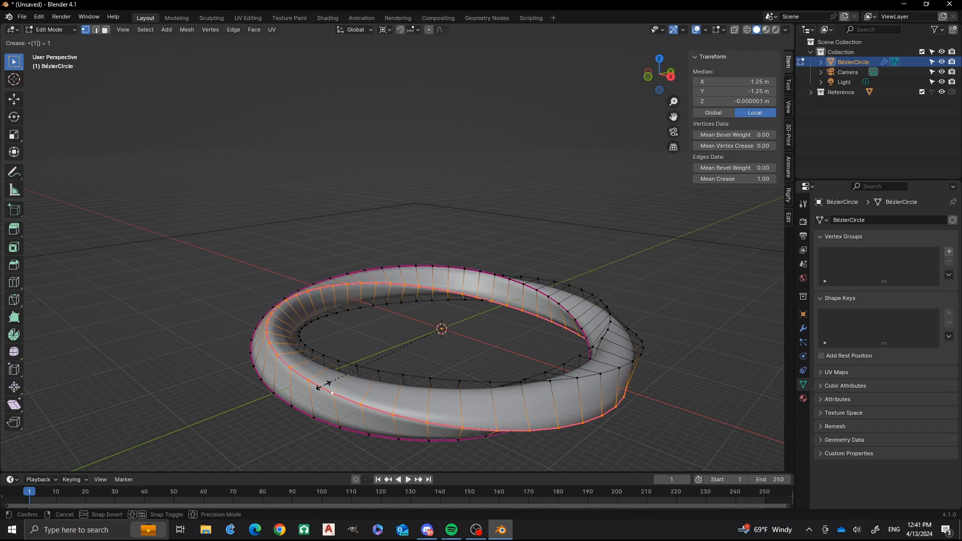
key("Return")
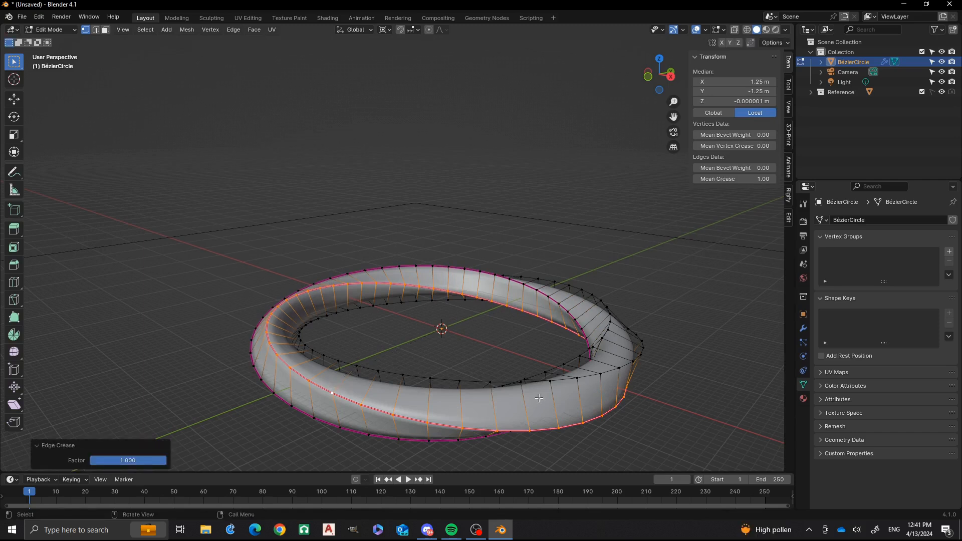
left_click(586, 376, "alt")
key("shift+e")
type("1")
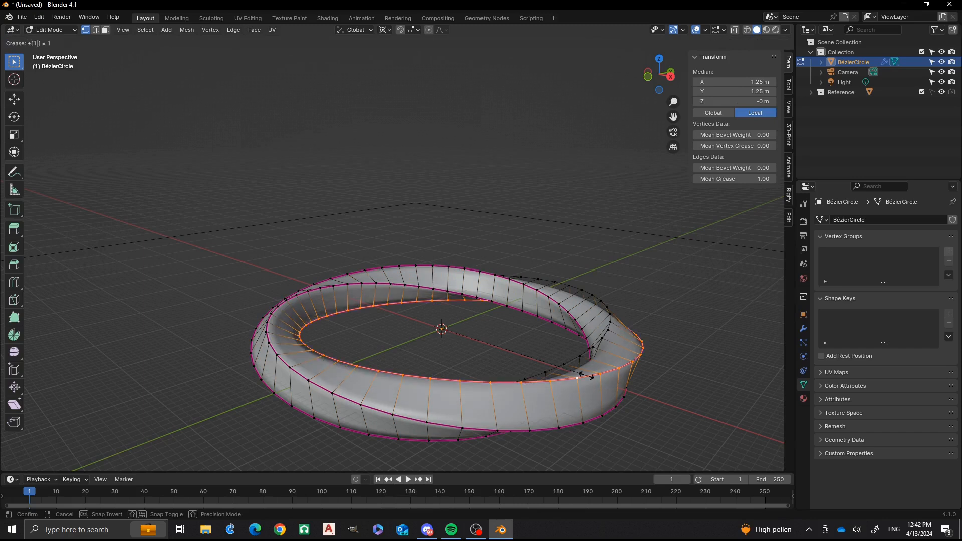
key("Return")
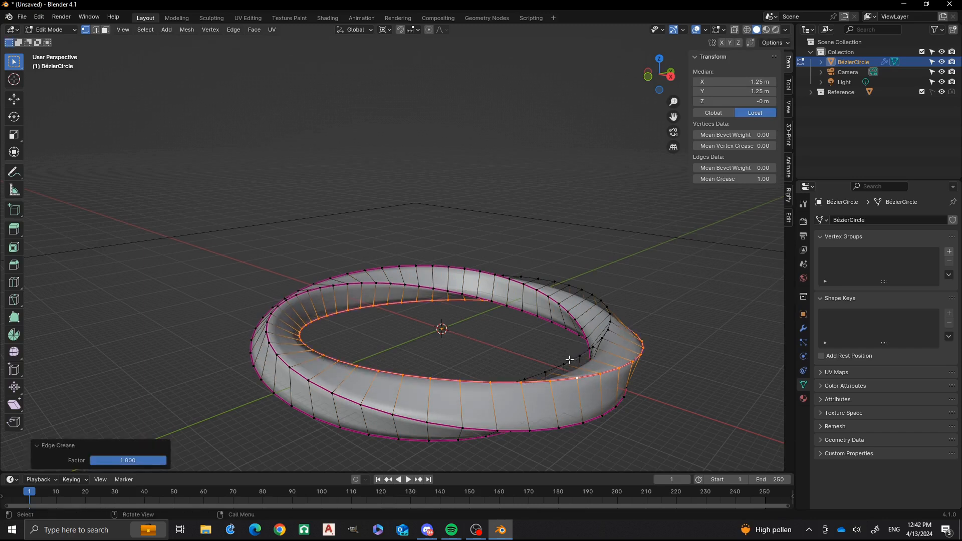
Set the edge crease of the last uncreased lengthwise loop to 1 and return to Object Mode.
left_click(567, 356, "alt")
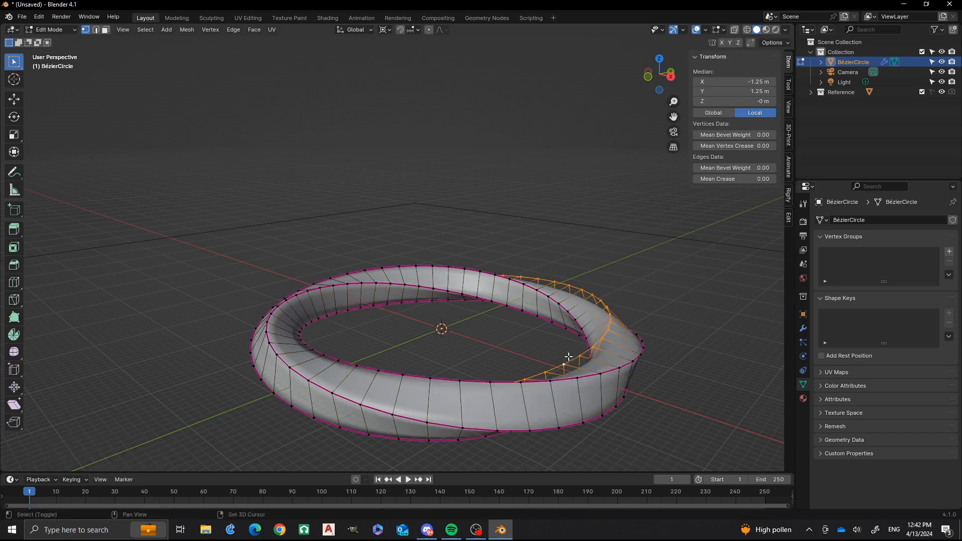
key("shift+e")
type("1")
key("Return")
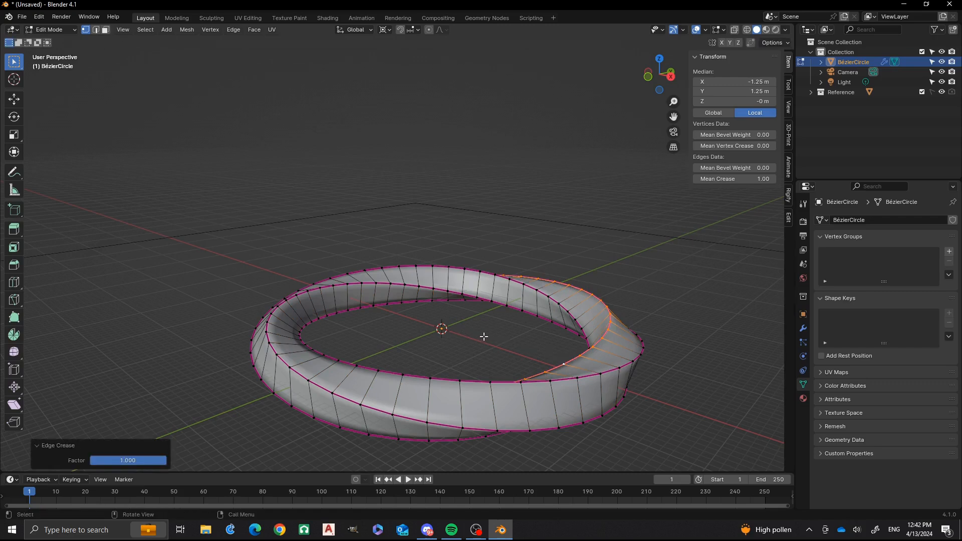
key("Tab")
scroll(399, 251, "down", 3)
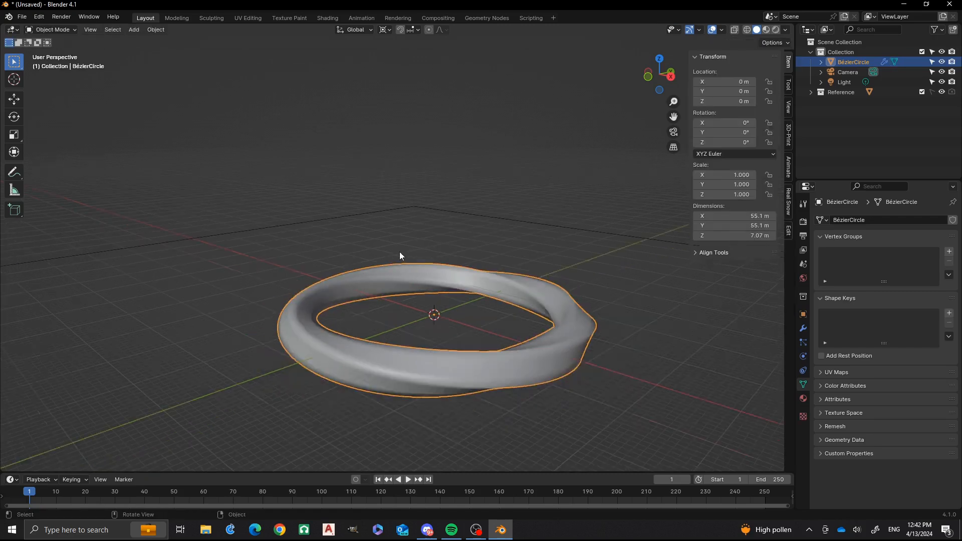
middle_click_drag(366, 260, 398, 320)
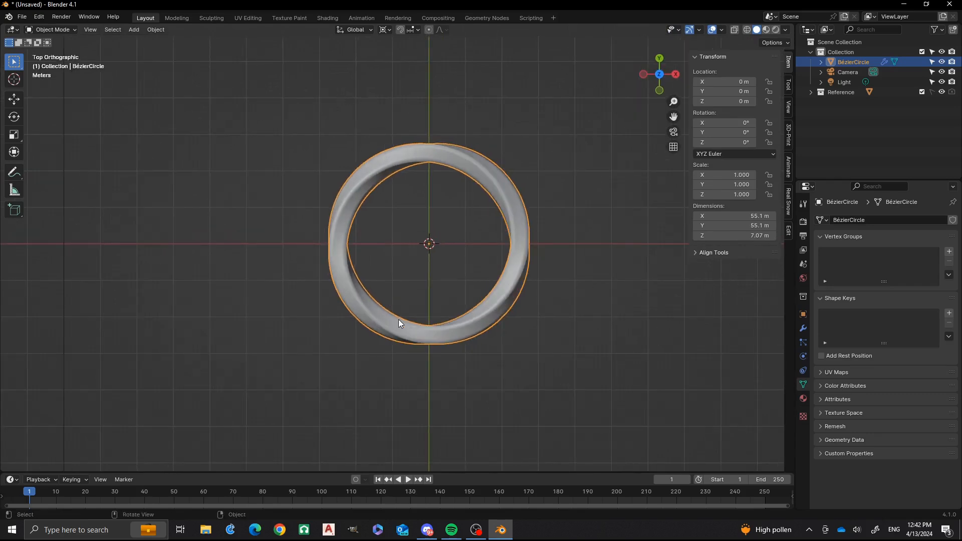